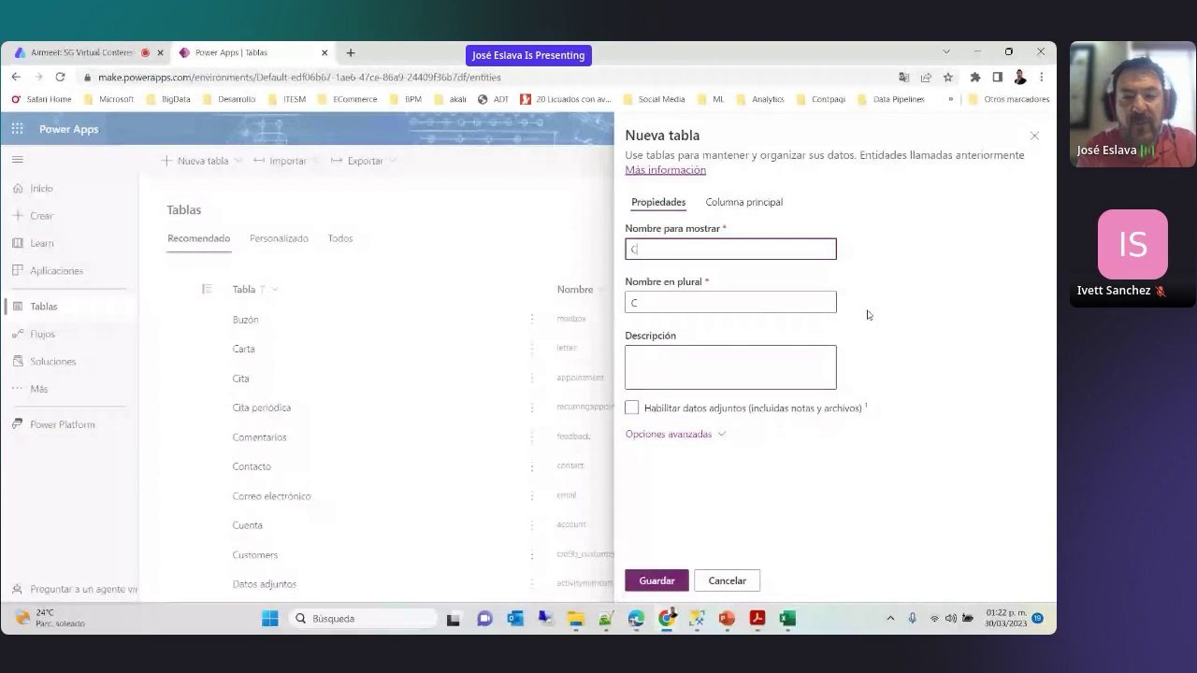
Name the new table Cedula with the plural name Cedulas and save it
text(edula)
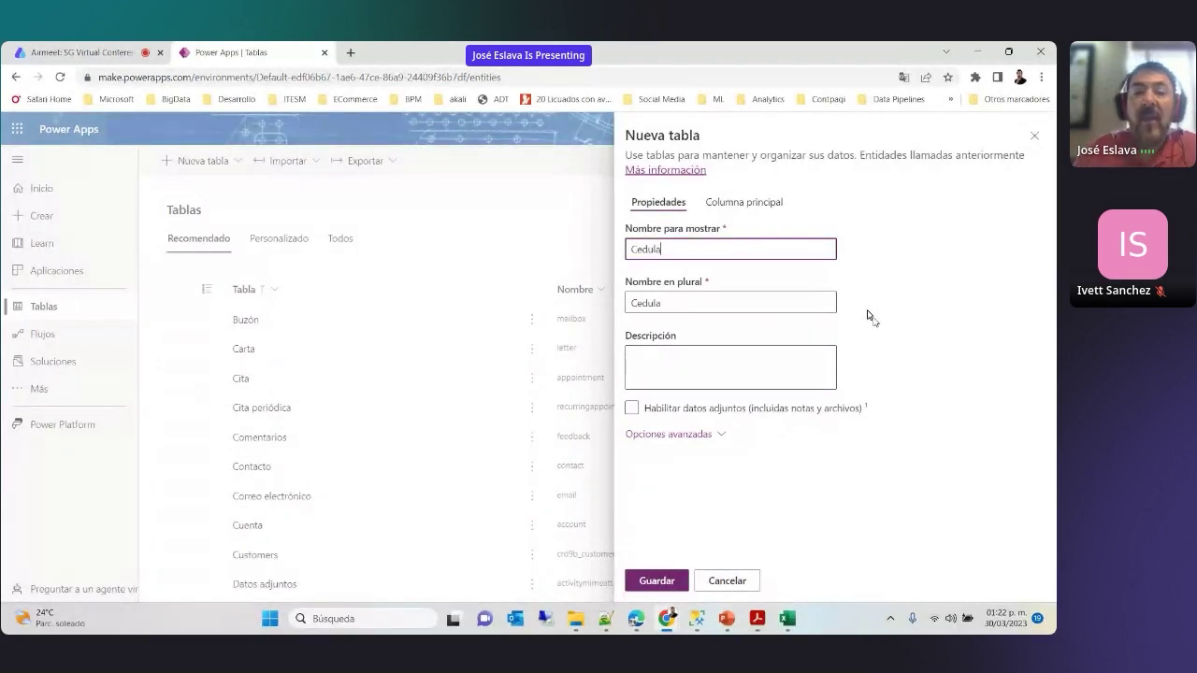
click(734, 294)
text(s)
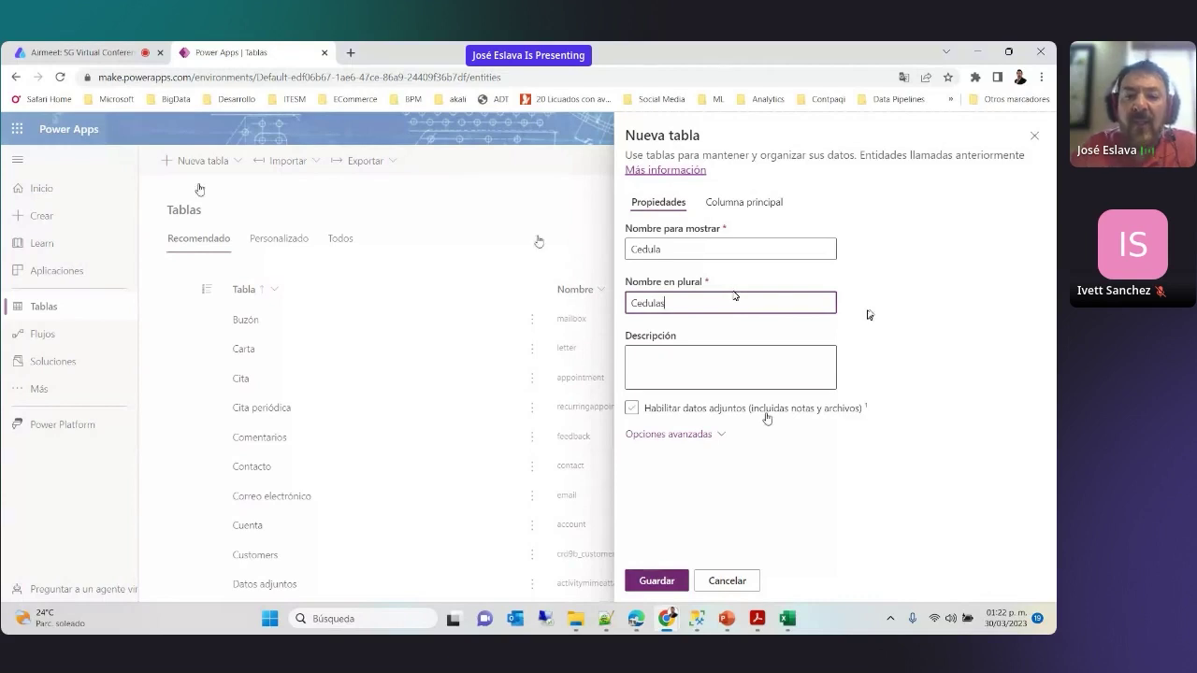
click(674, 583)
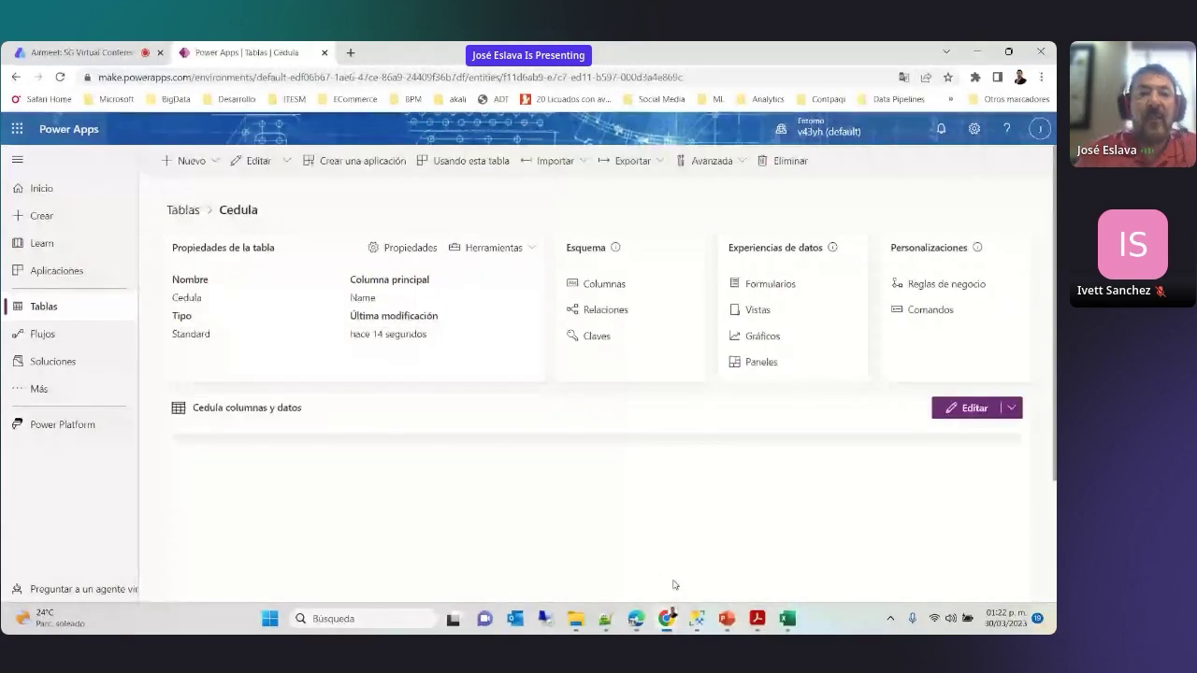
drag(267, 211, 162, 215)
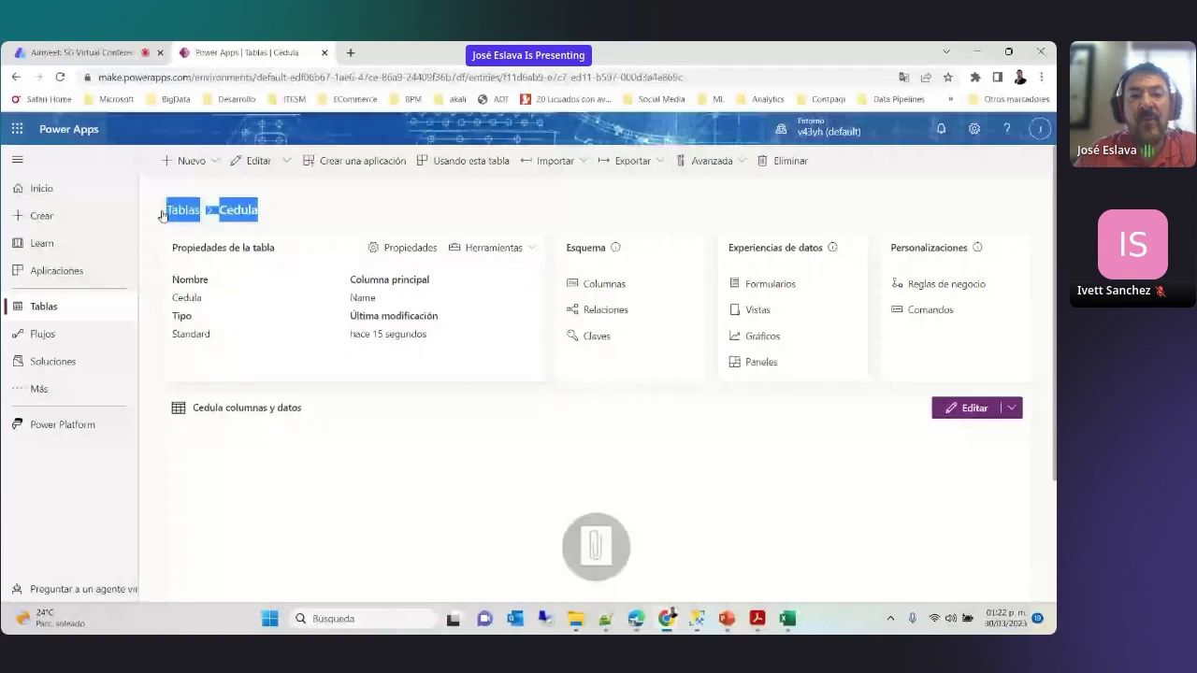
scroll(504, 364, down, 1)
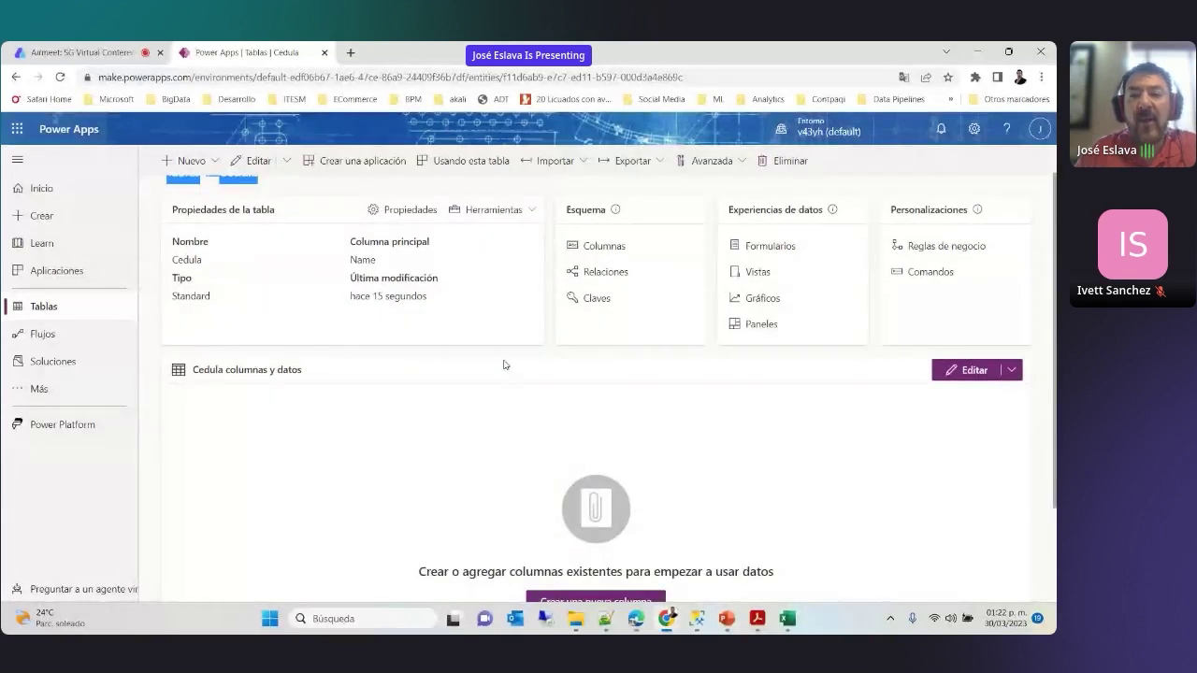
scroll(381, 377, down, 1)
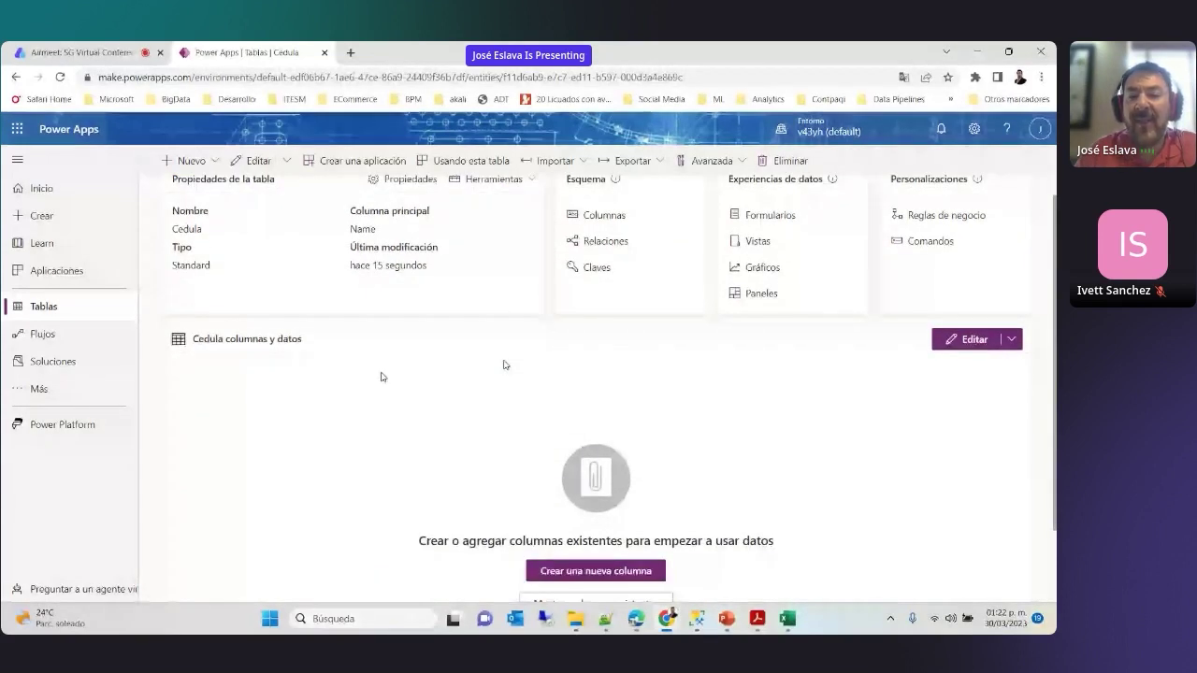
scroll(387, 384, down, 1)
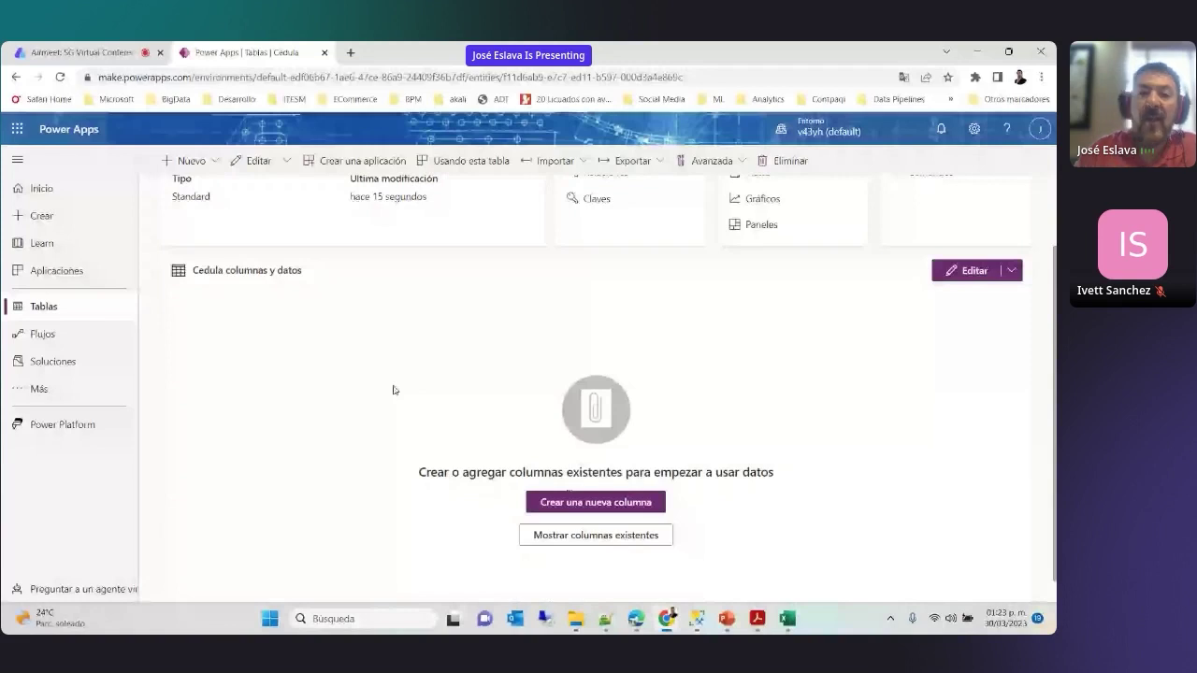
scroll(393, 390, up, 3)
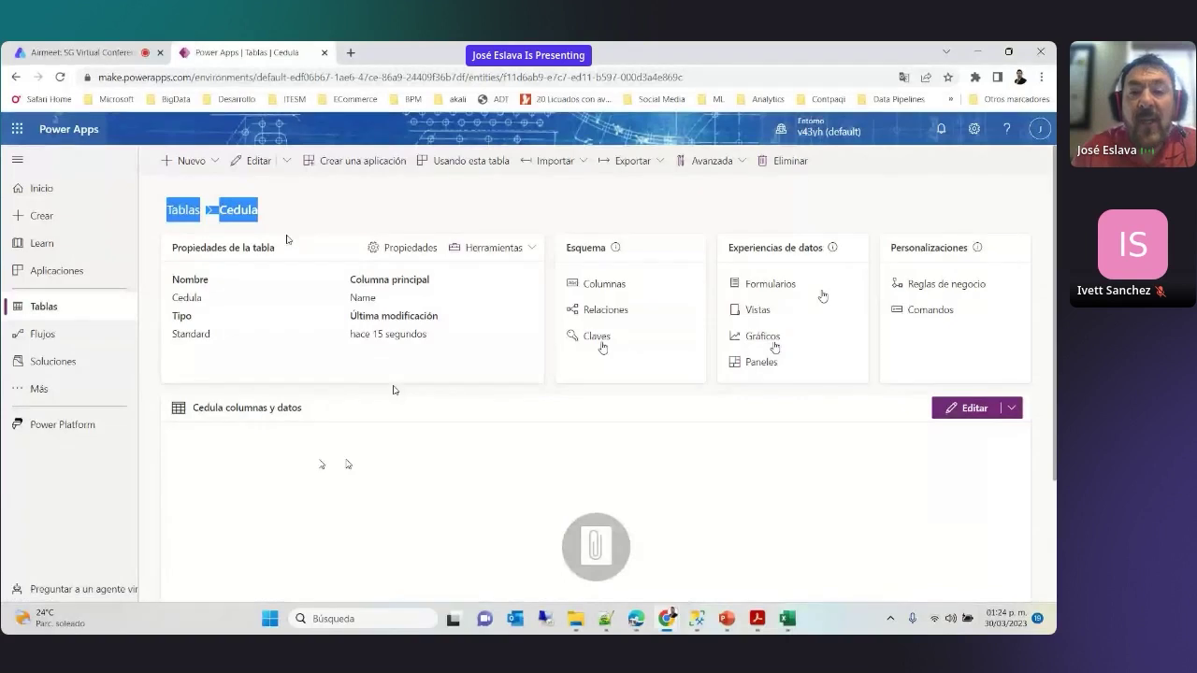
Start a new column named RFC in the Cedula table, with data type Línea de texto única and format Texto
scroll(660, 456, down, 1)
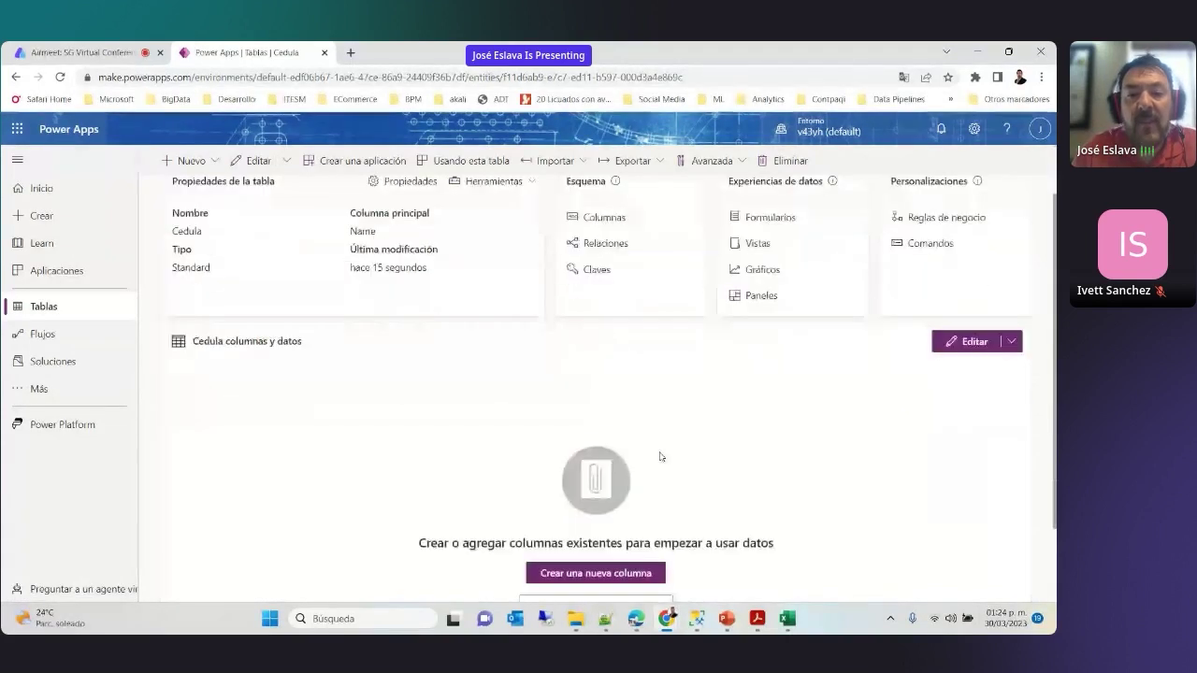
scroll(659, 456, down, 1)
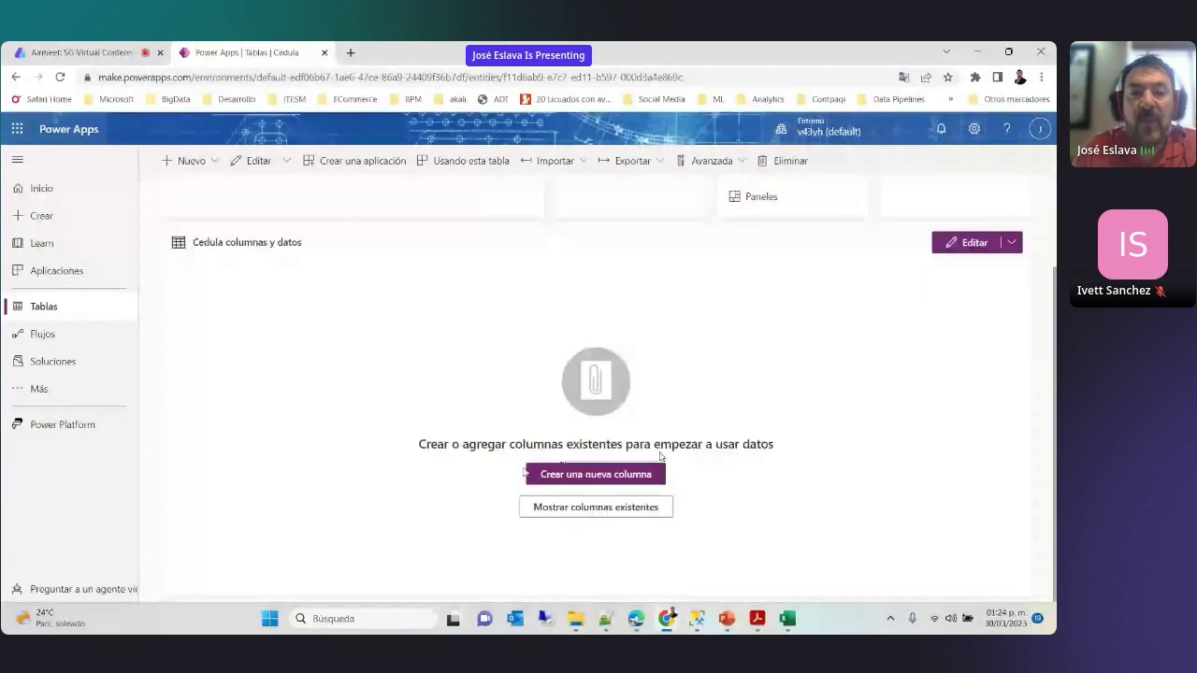
click(617, 477)
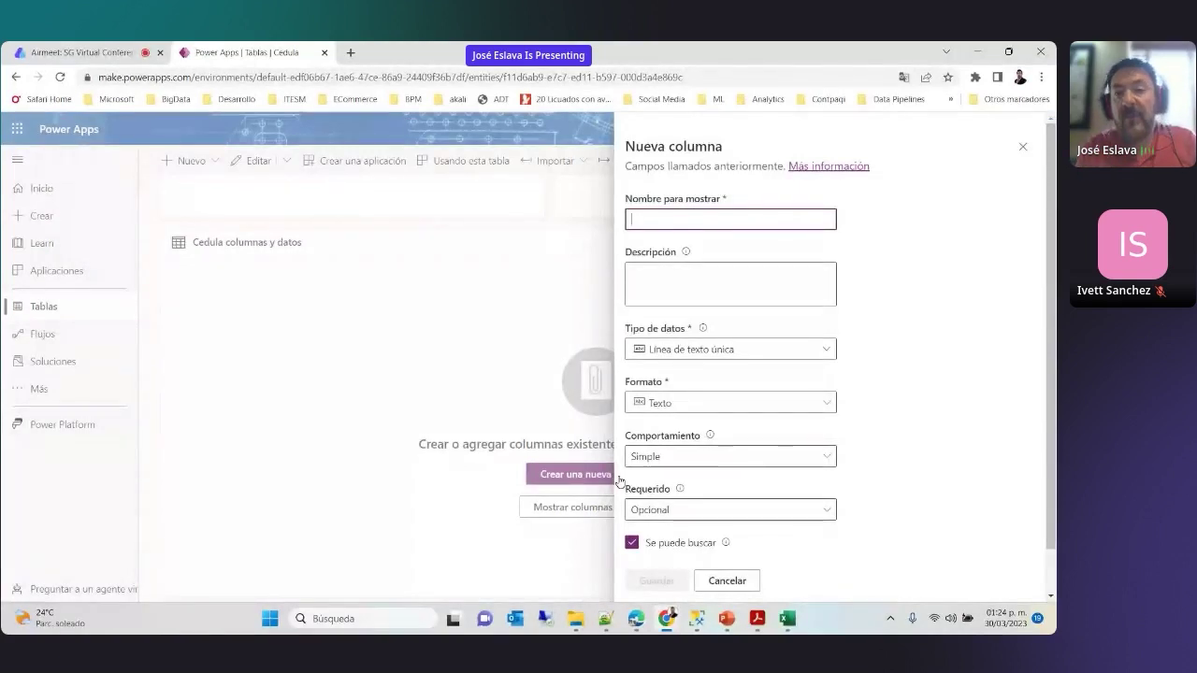
text(RFC)
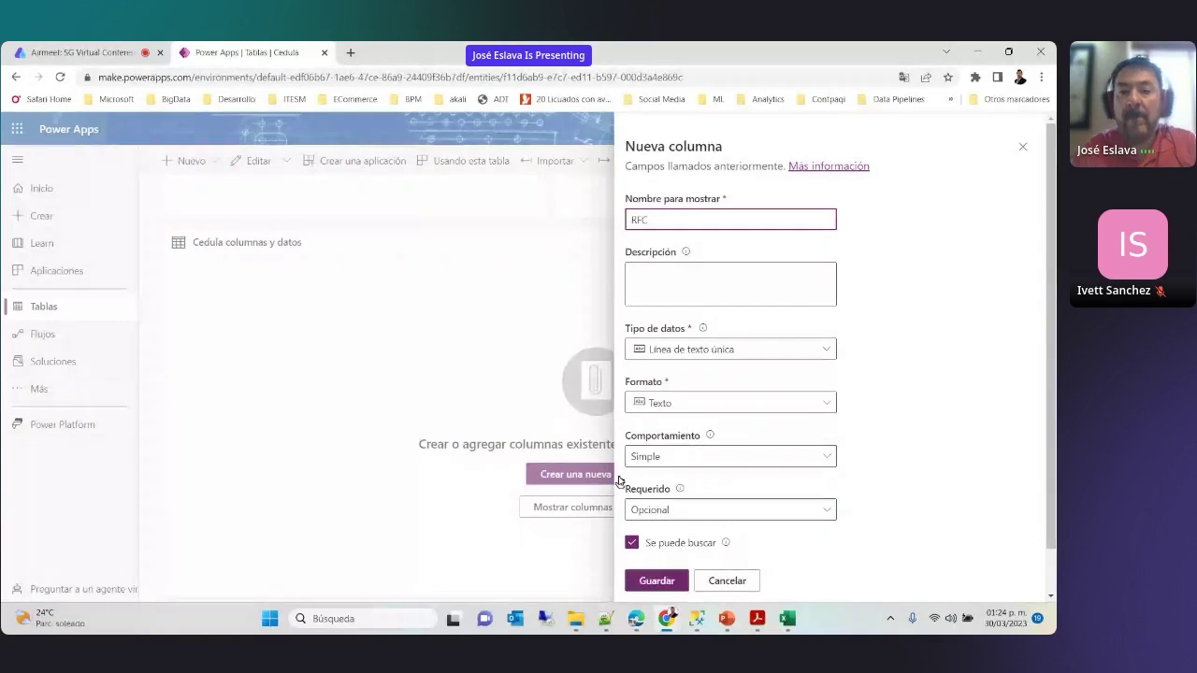
click(744, 348)
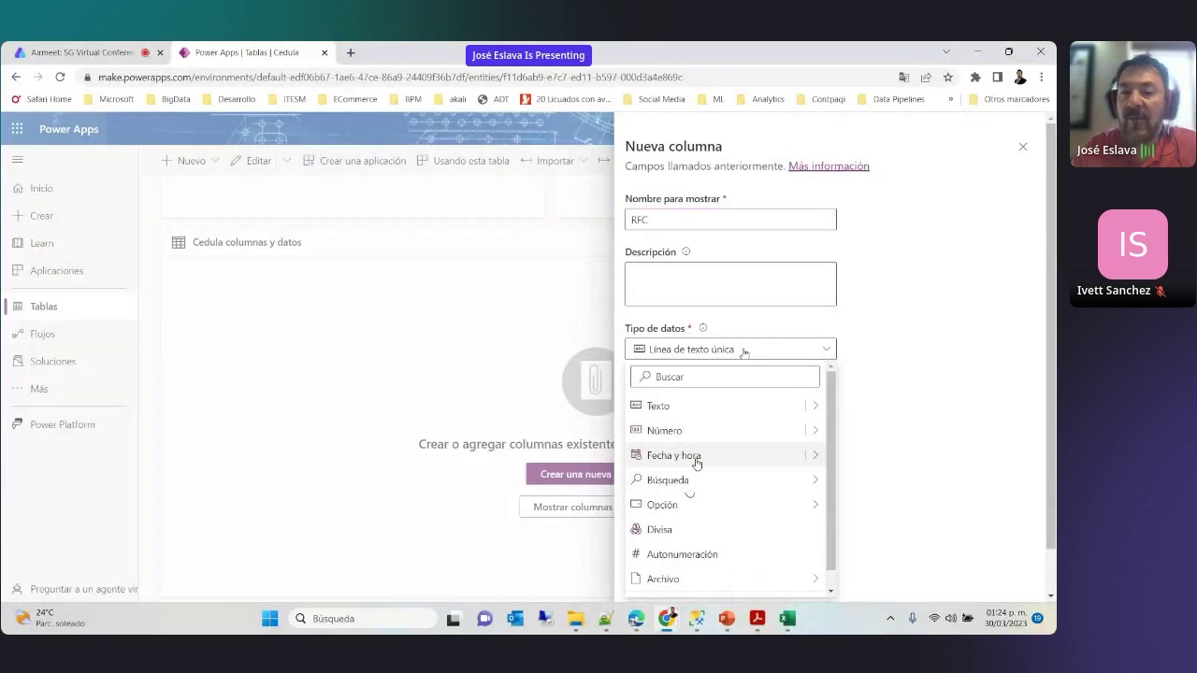
click(697, 400)
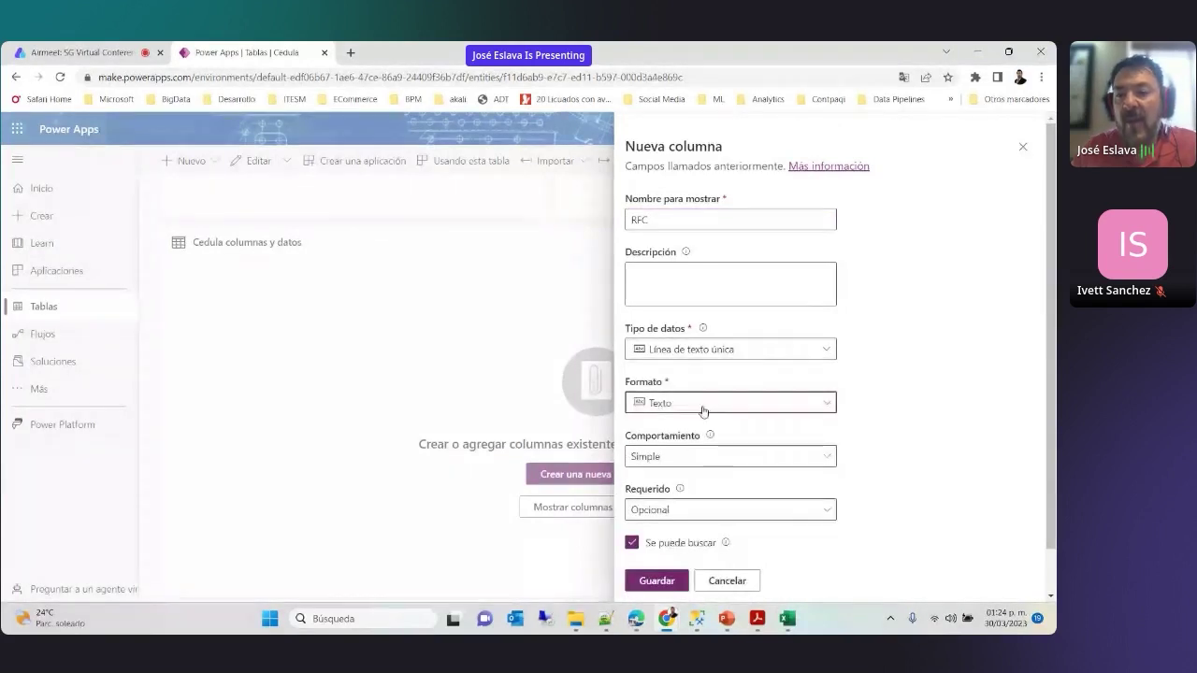
click(703, 409)
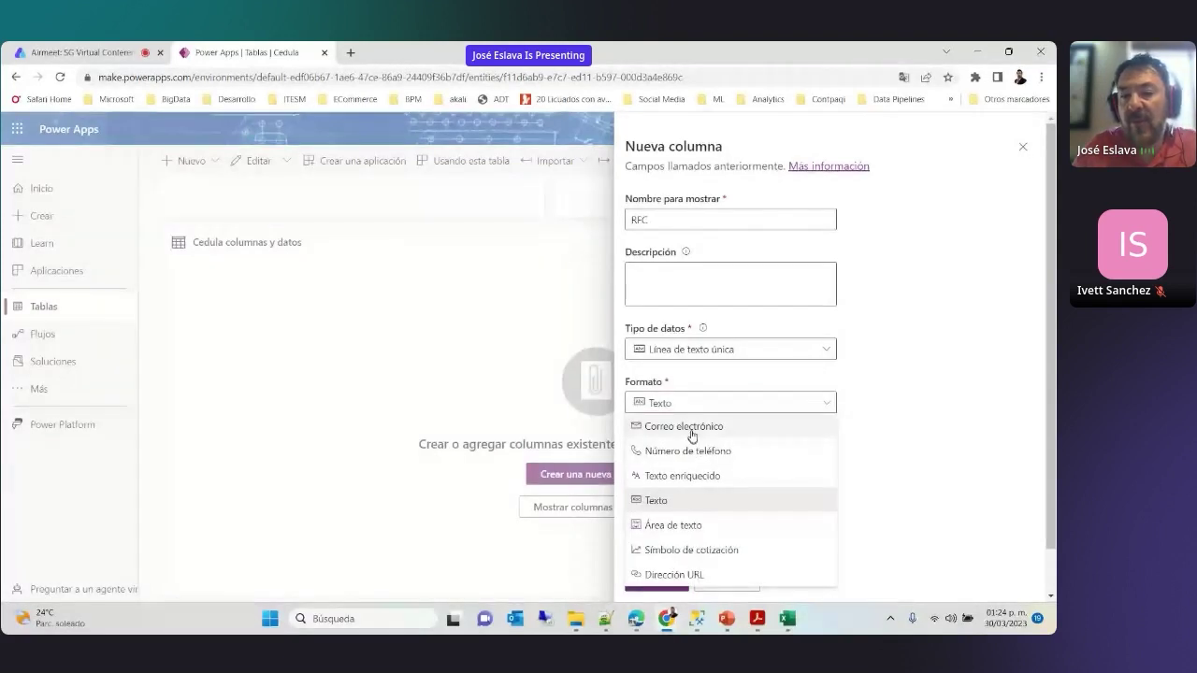
click(706, 397)
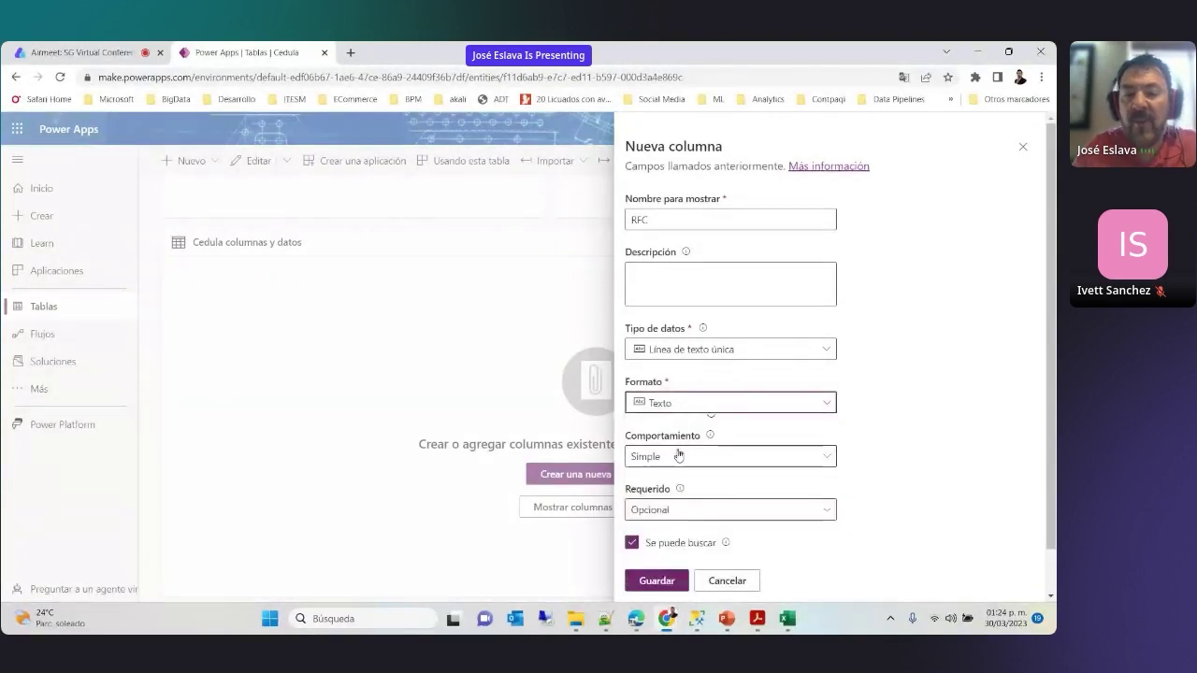
Set the RFC column's requirement to Requerido por la empresa and save the column
scroll(679, 455, down, 1)
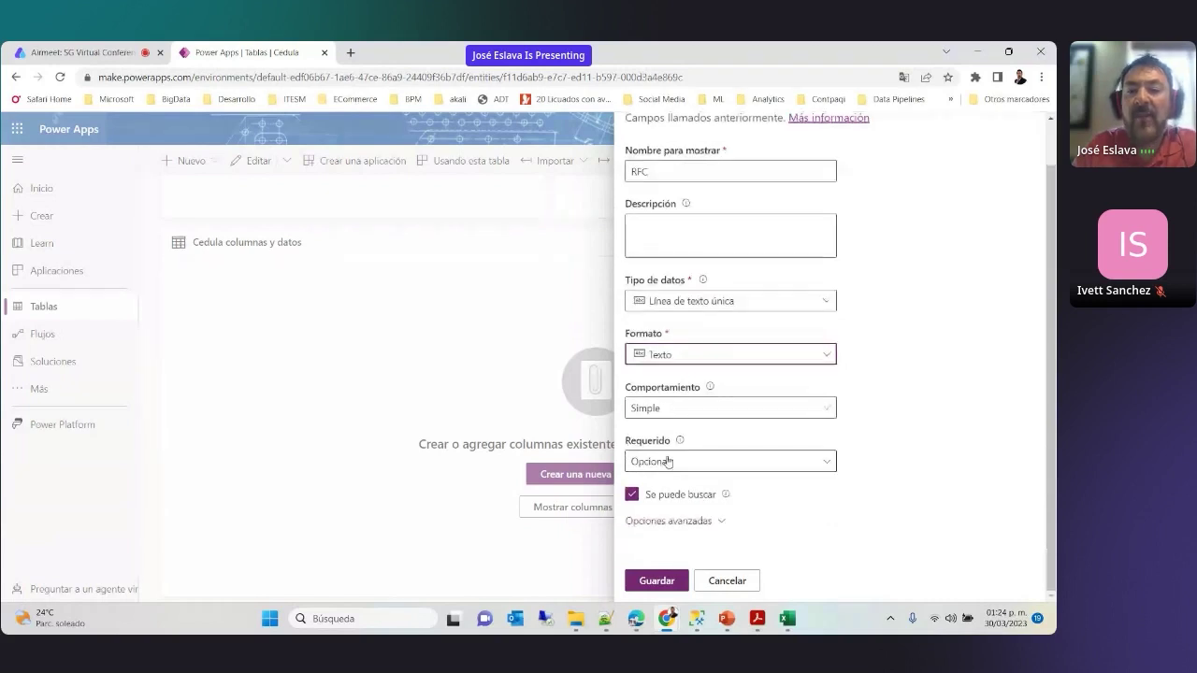
click(669, 461)
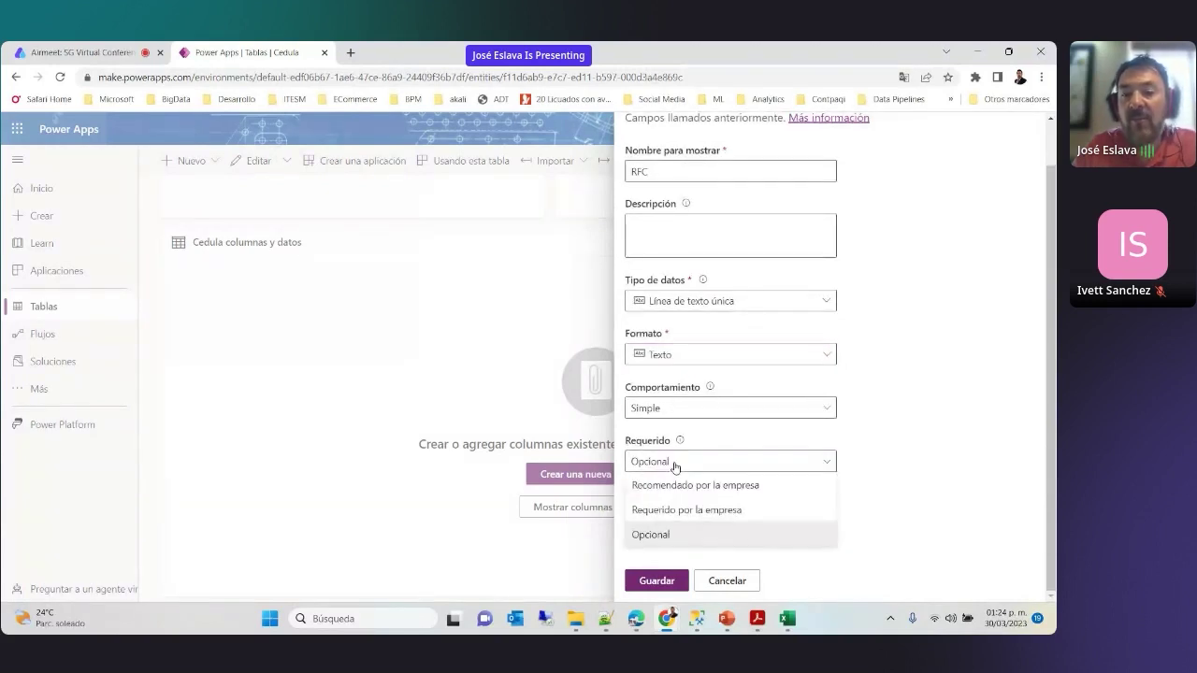
click(676, 510)
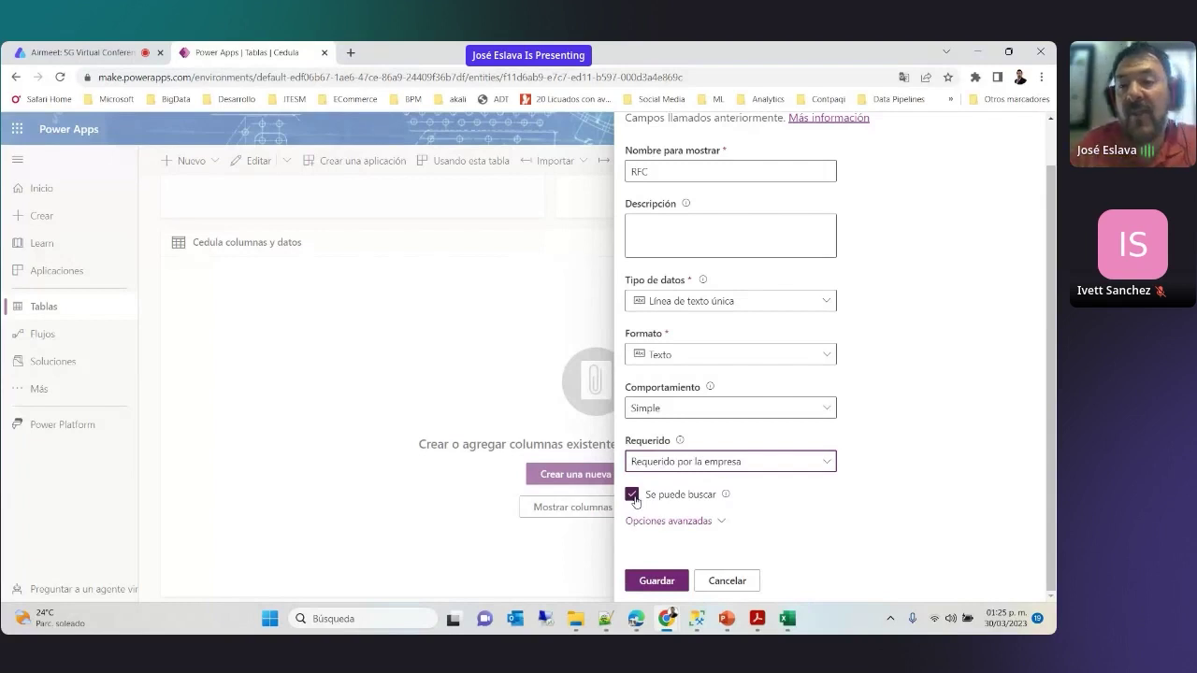
click(763, 312)
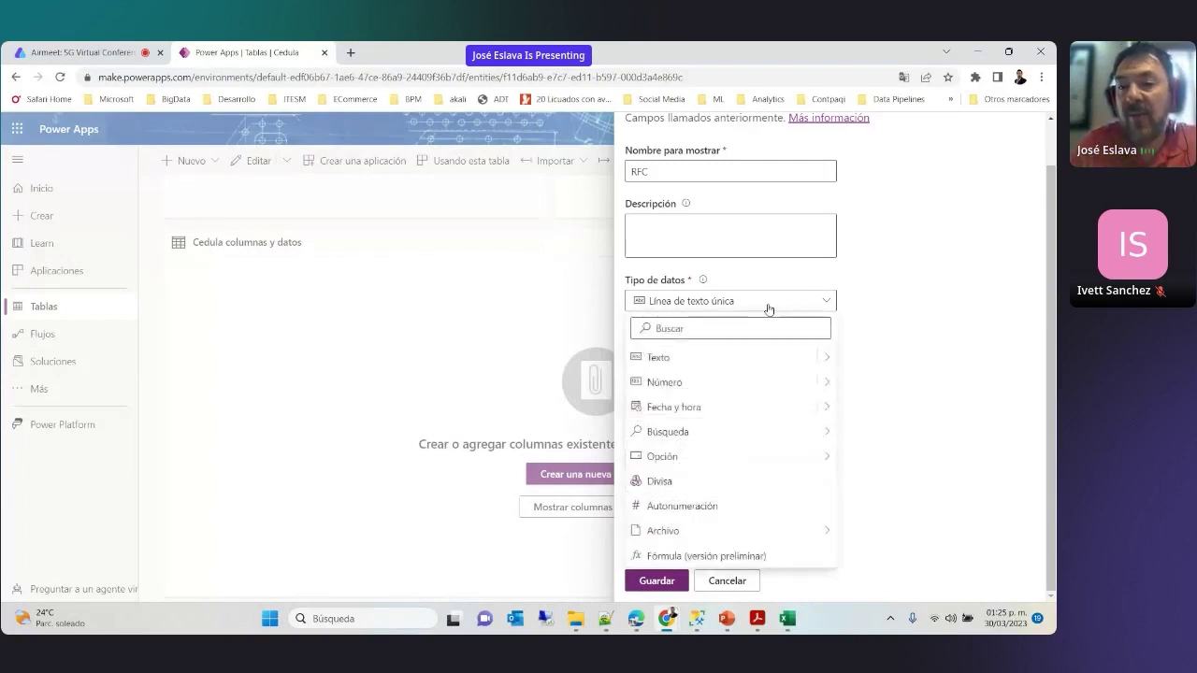
click(767, 309)
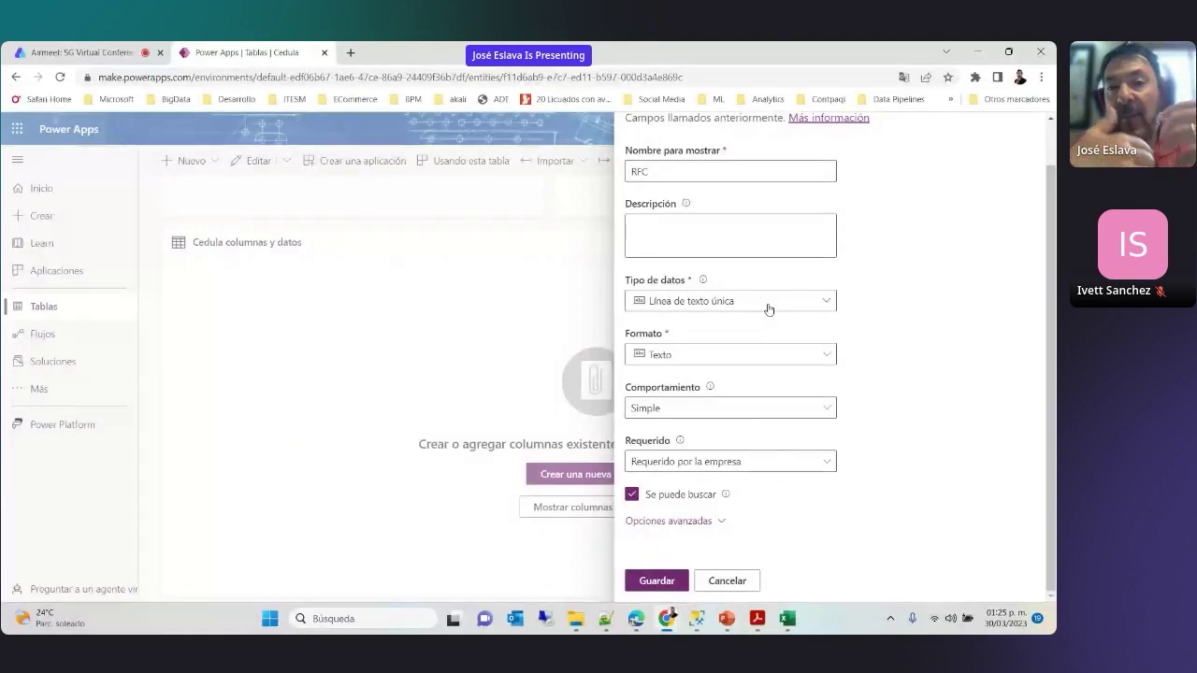
click(657, 580)
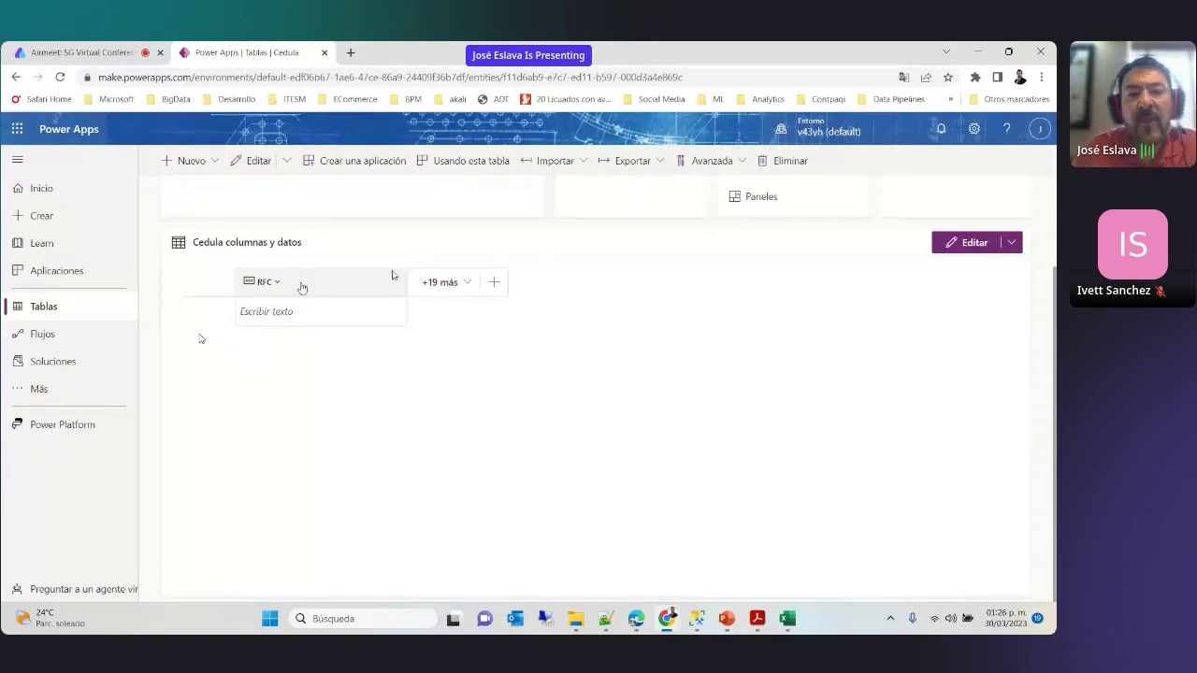
Add a column named Razon Social to the Cedula table, set as Requerido por la empresa, and save it
click(464, 284)
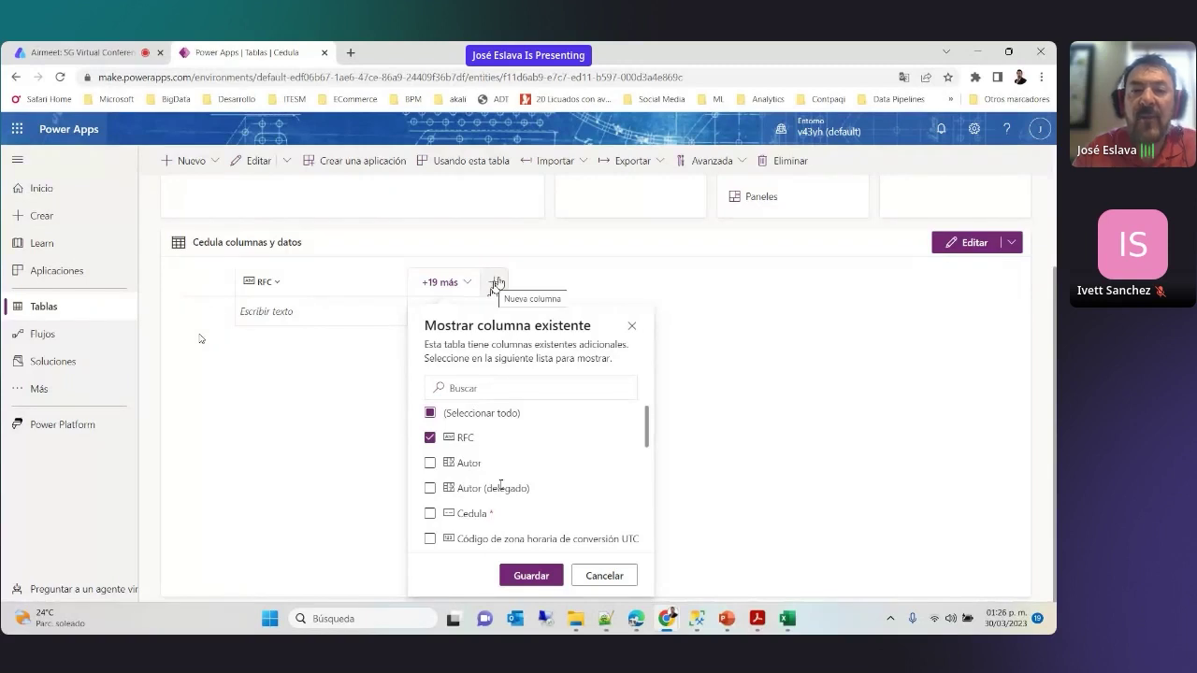
click(496, 284)
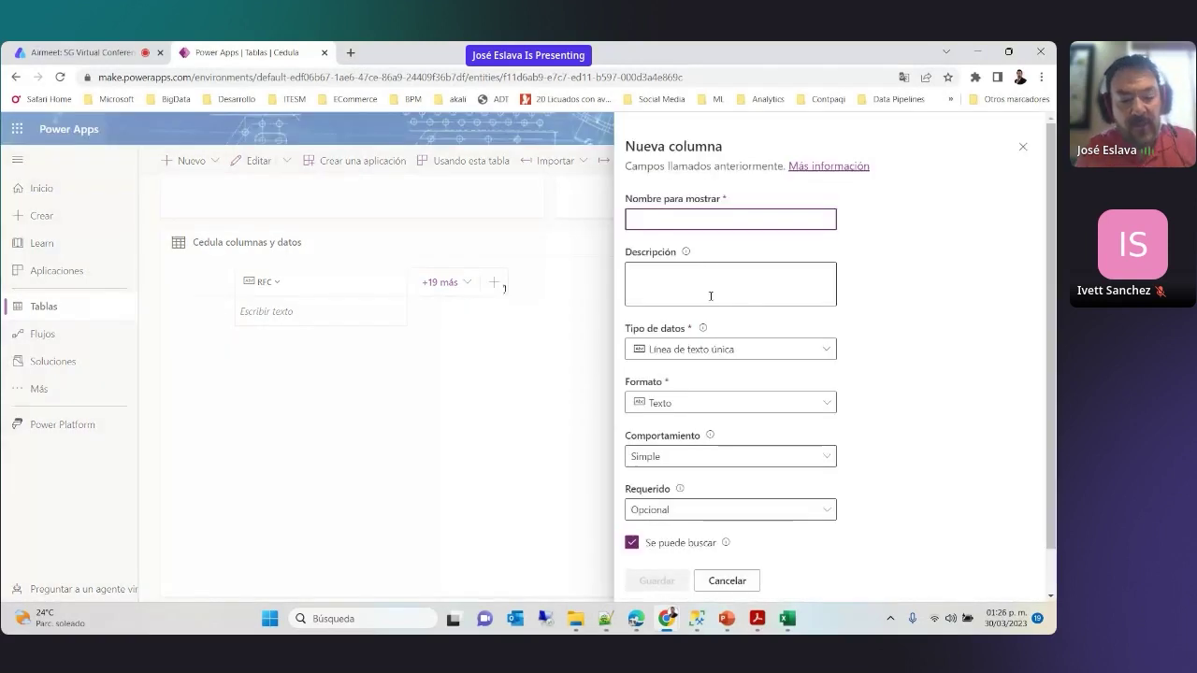
text(Razon)
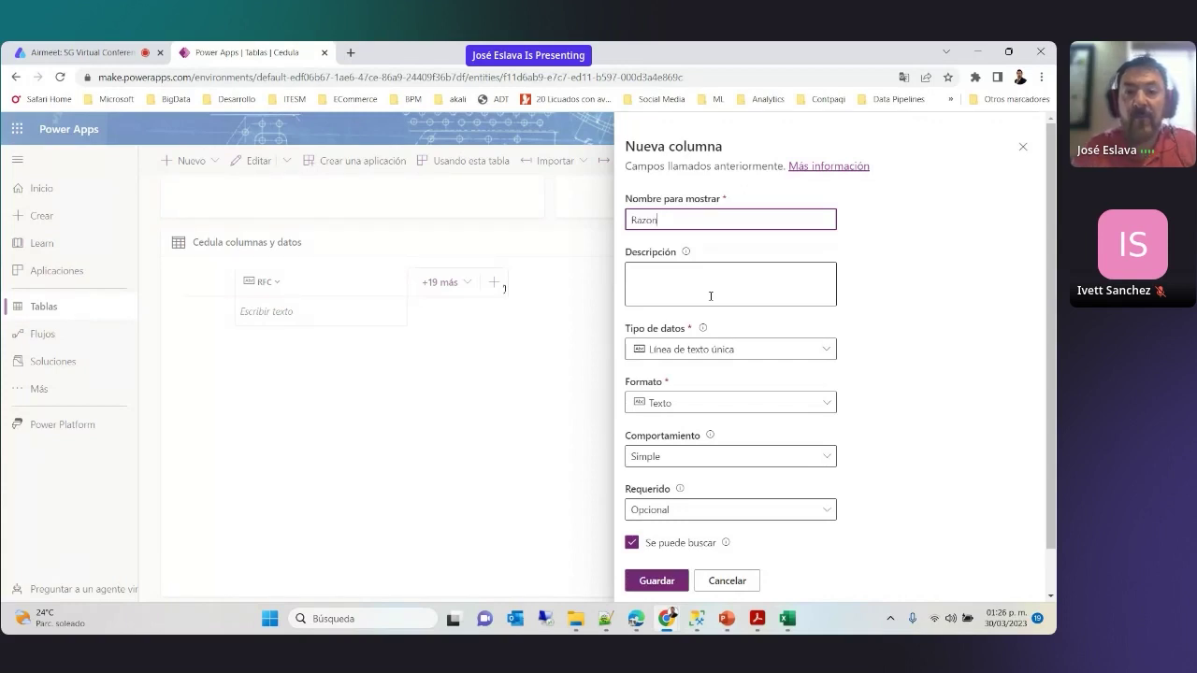
text(Social)
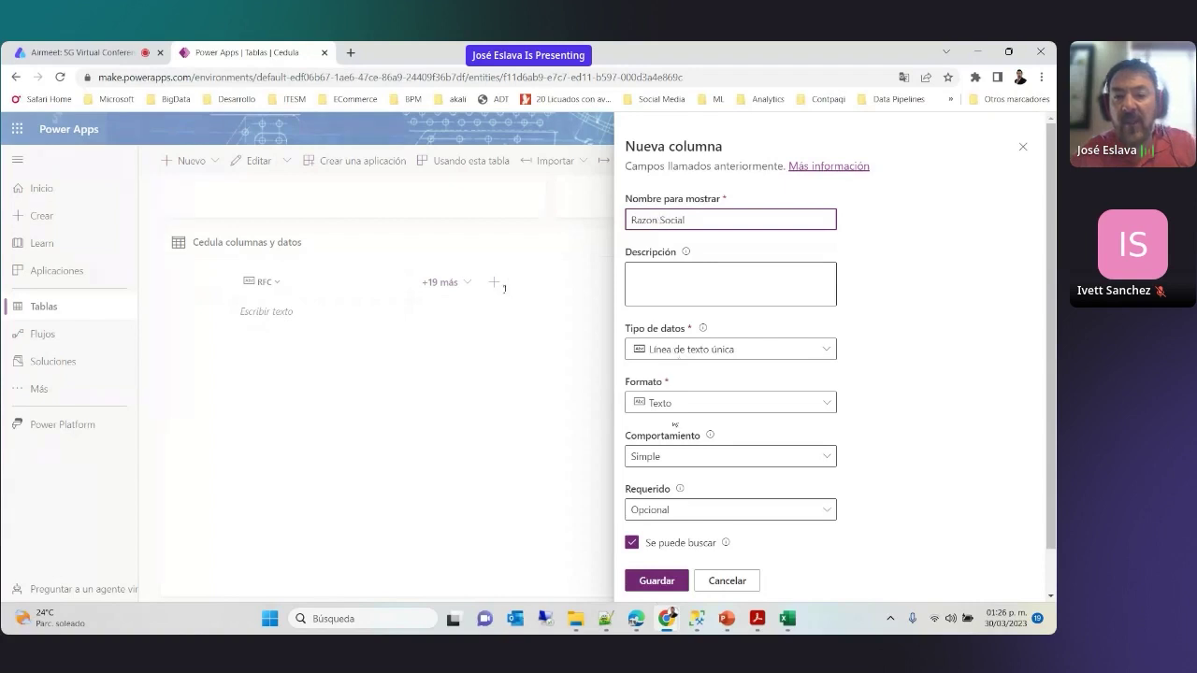
scroll(683, 493, down, 1)
click(678, 461)
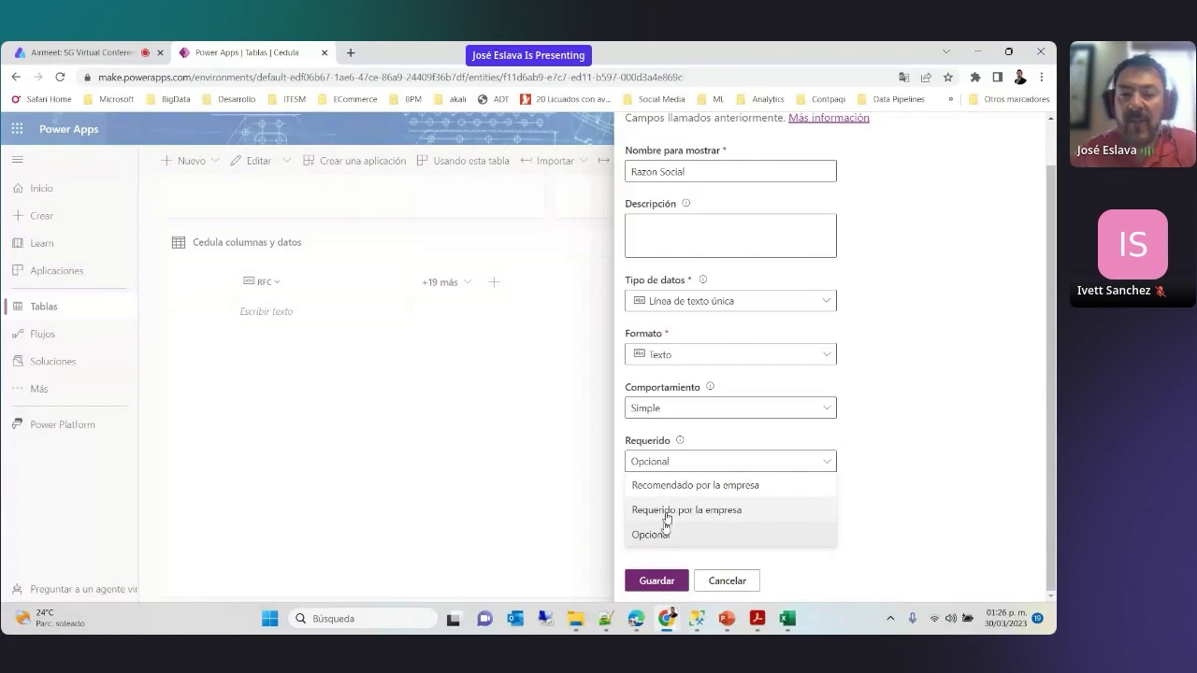
click(666, 510)
click(656, 581)
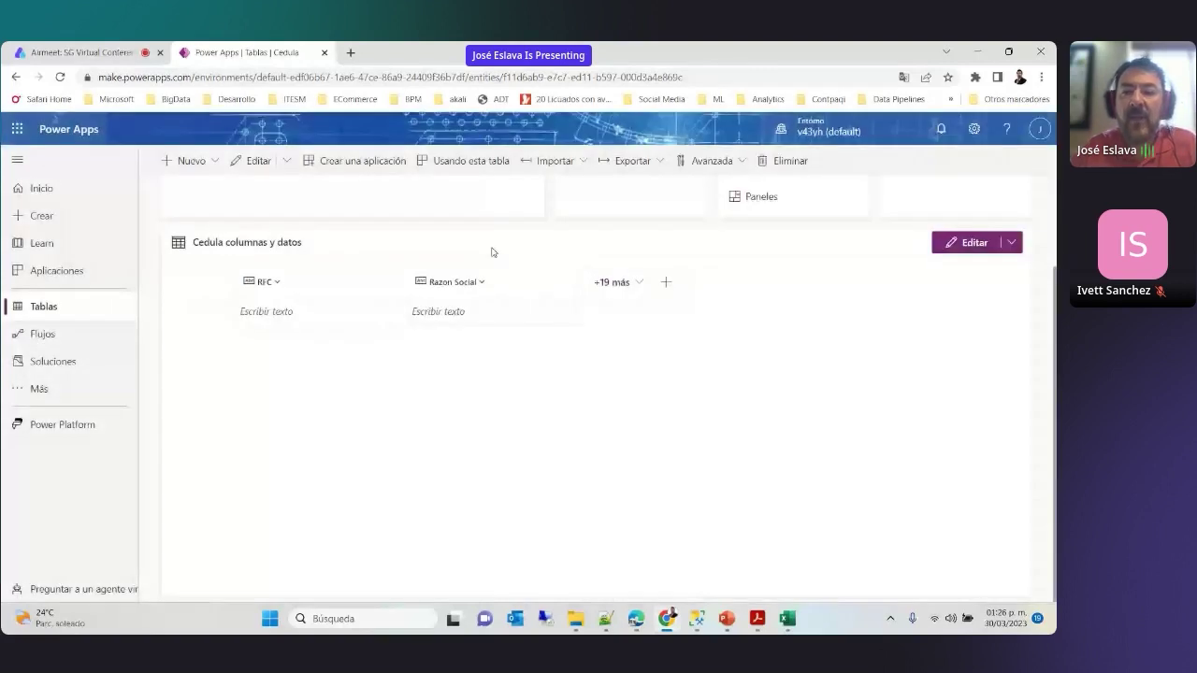
Add an optional single-line text column named ID Cedula that is not searchable, and save it
click(666, 282)
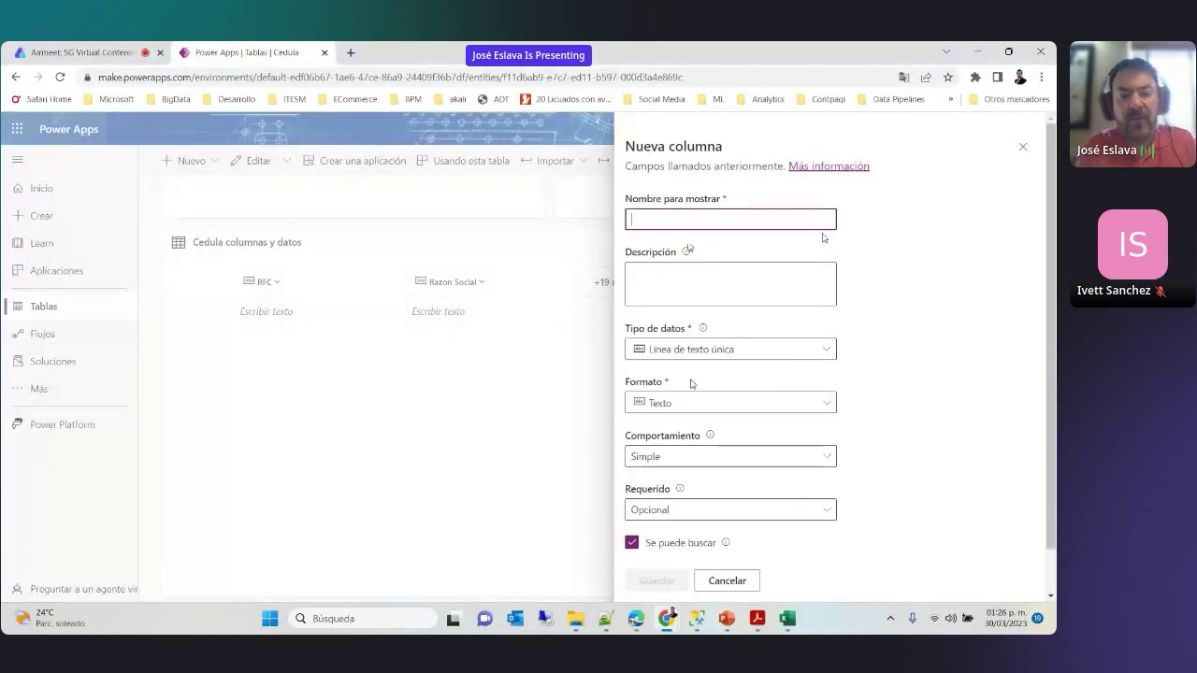
text(ID)
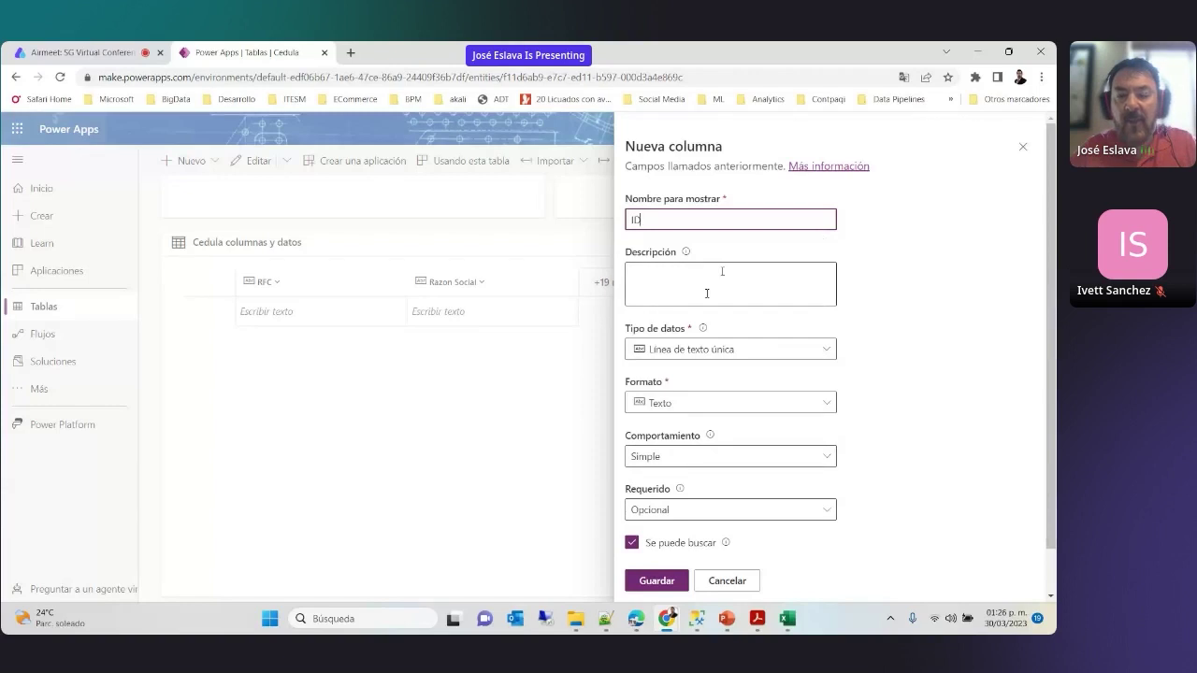
text( Ced)
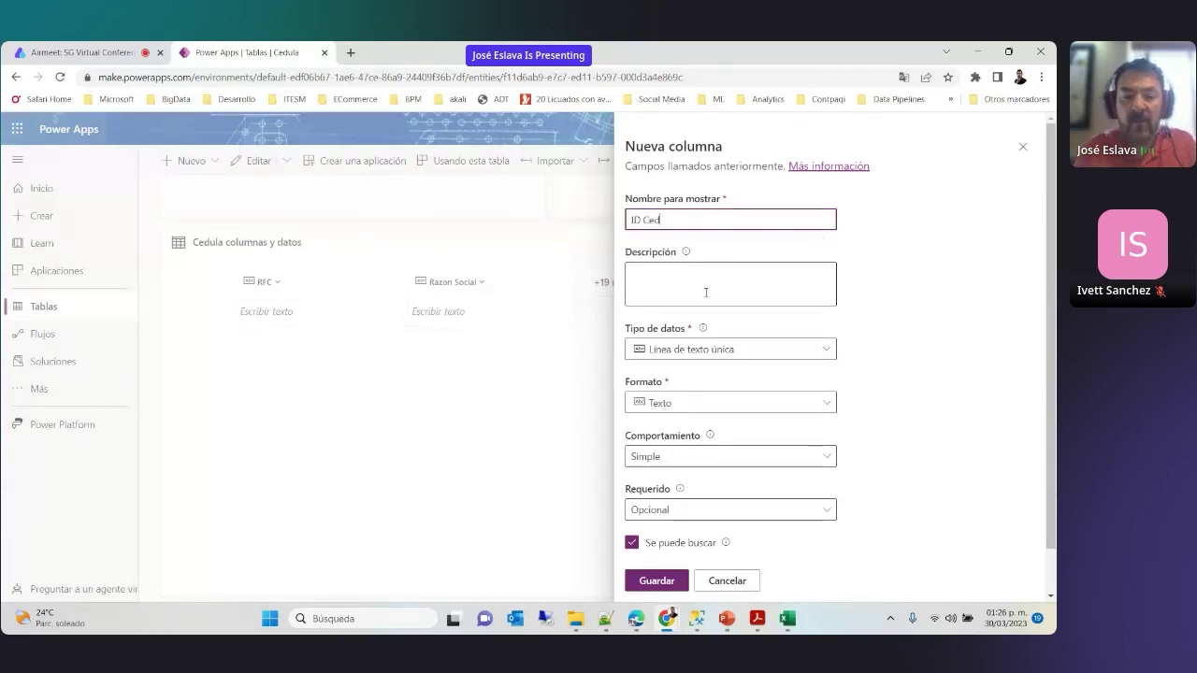
text(ula)
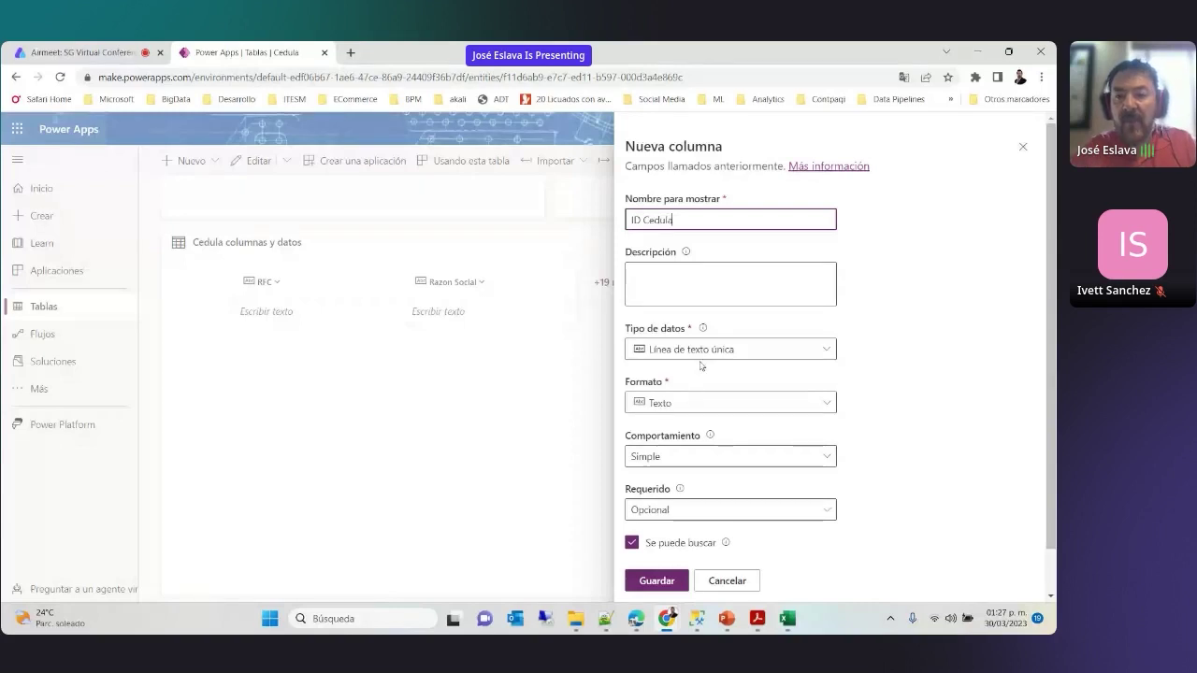
click(633, 542)
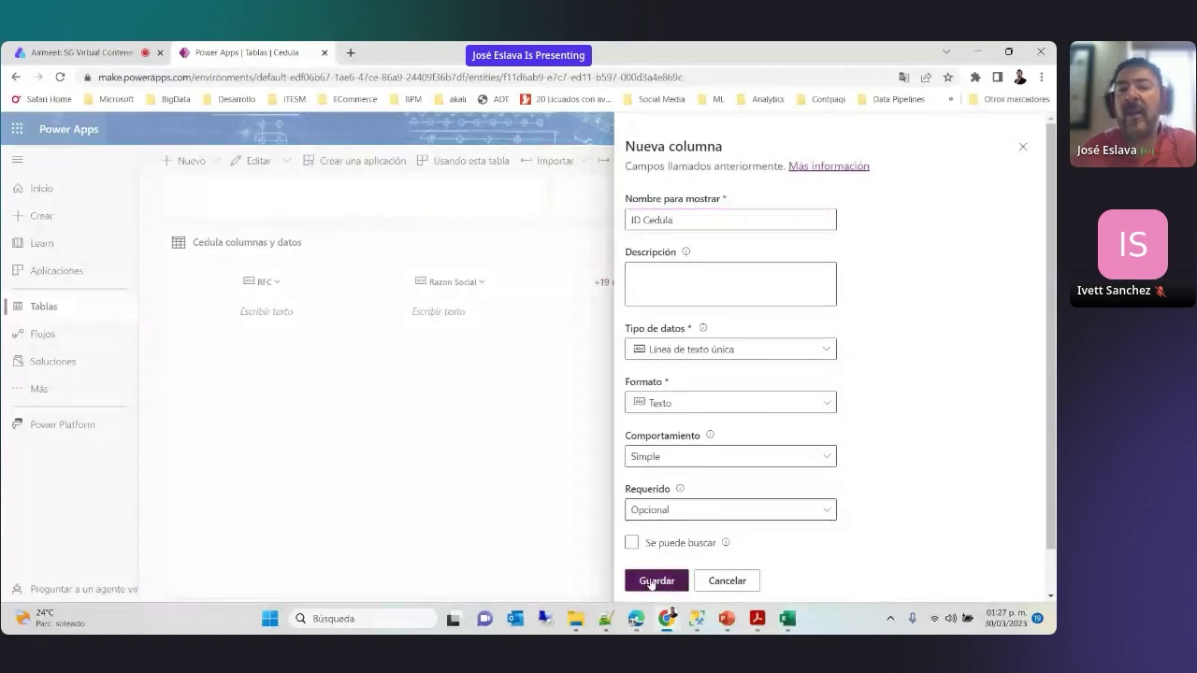
click(654, 580)
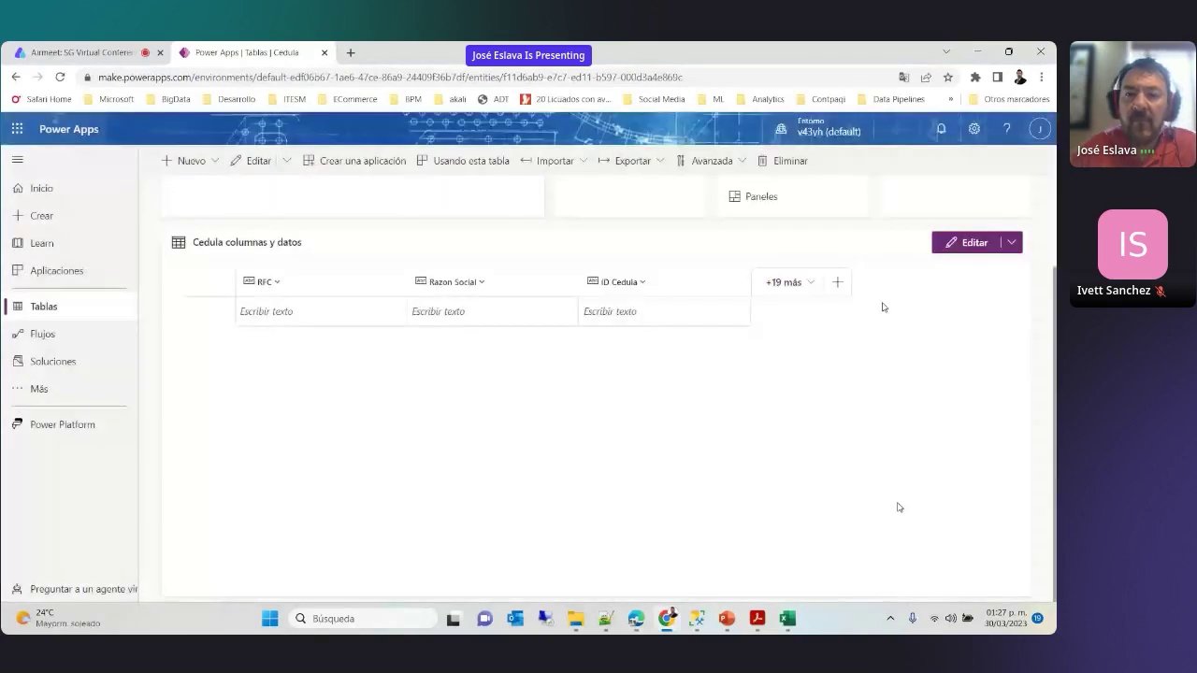
Add a column named Codigo Postal to the Cedula table, set as Requerido por la empresa, and save it
click(837, 282)
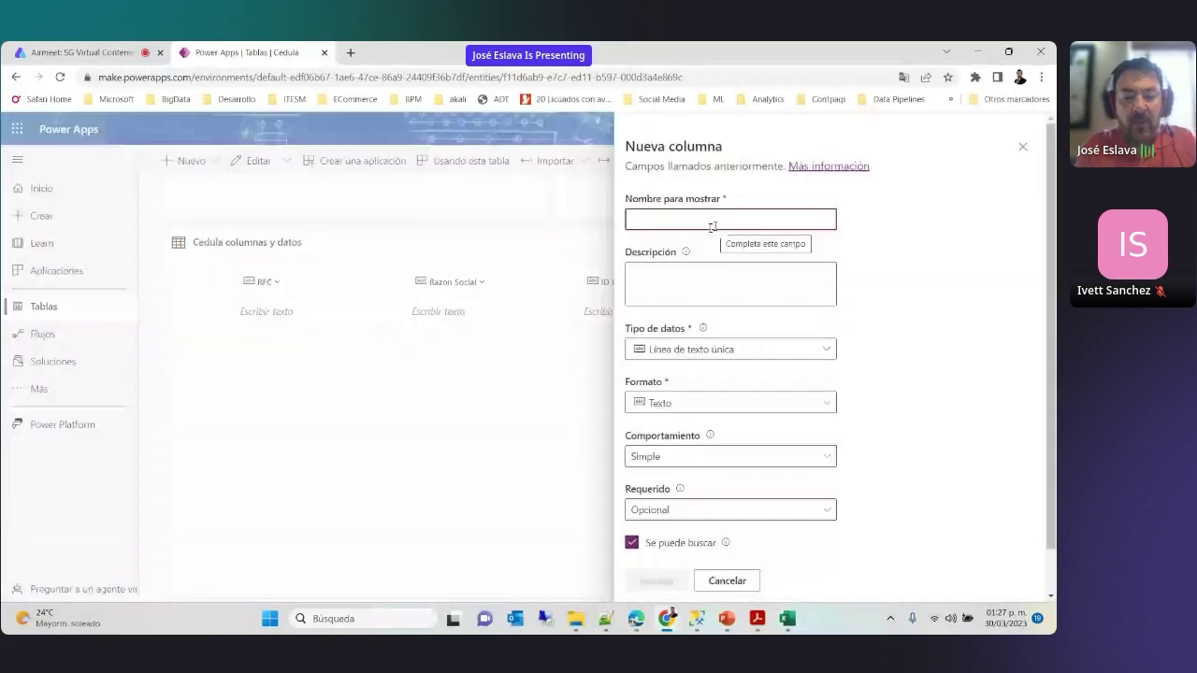
text(Codig)
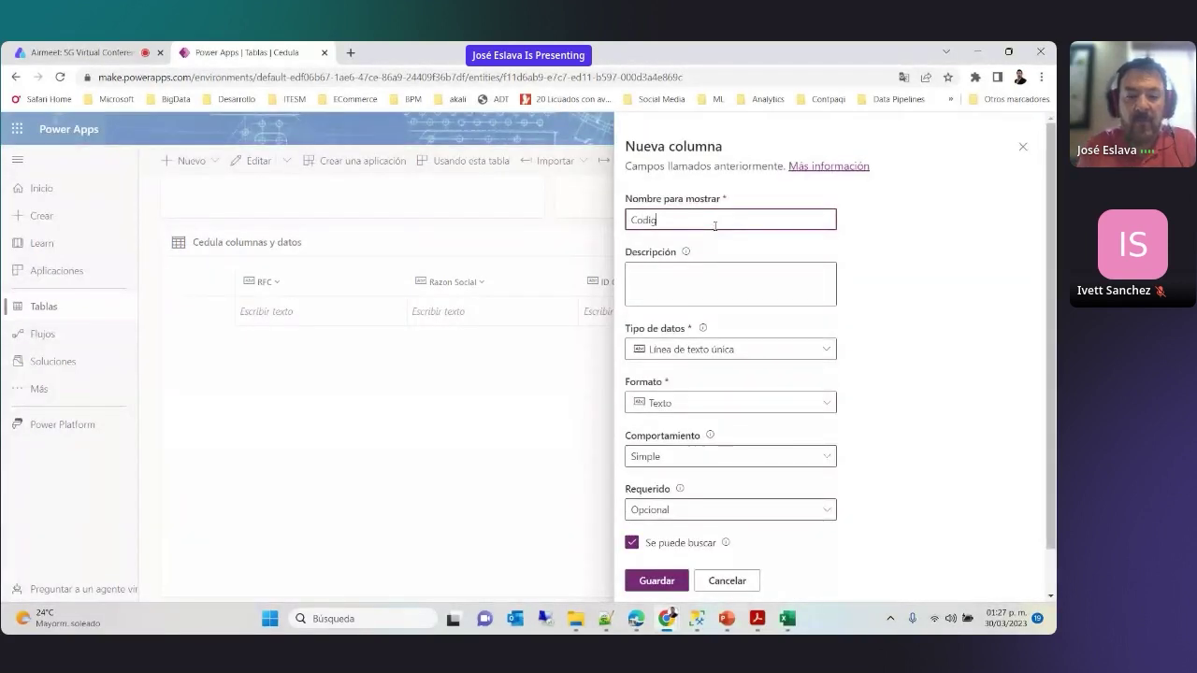
text(o Postal)
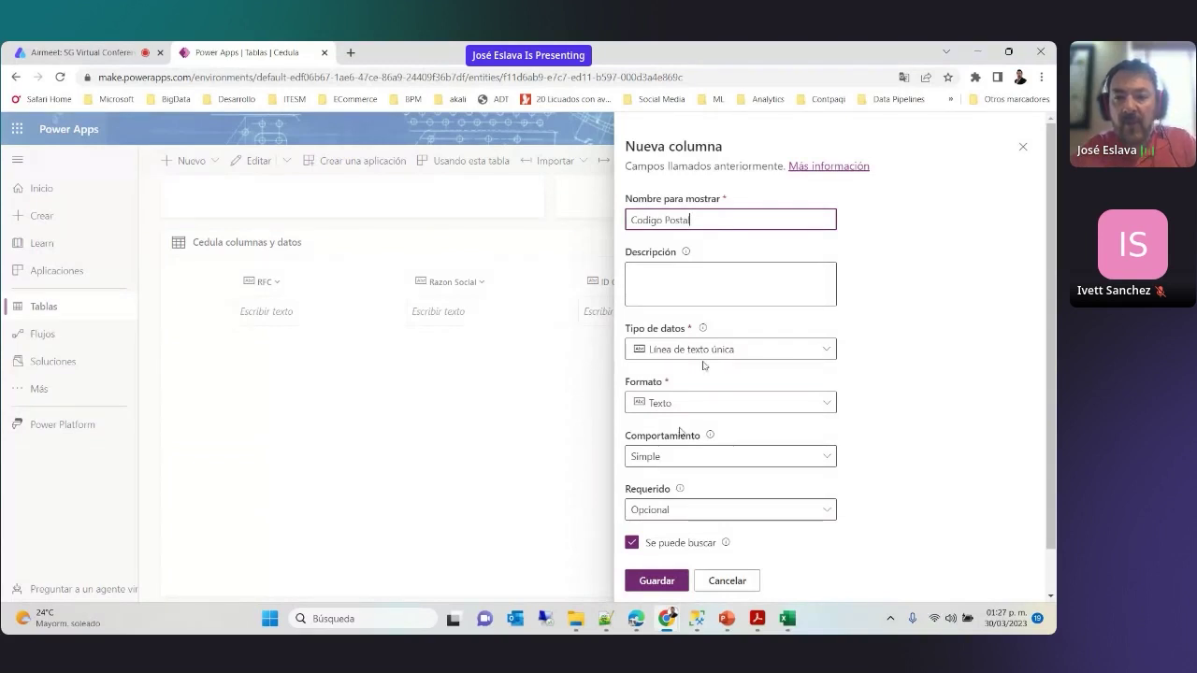
click(680, 510)
click(667, 563)
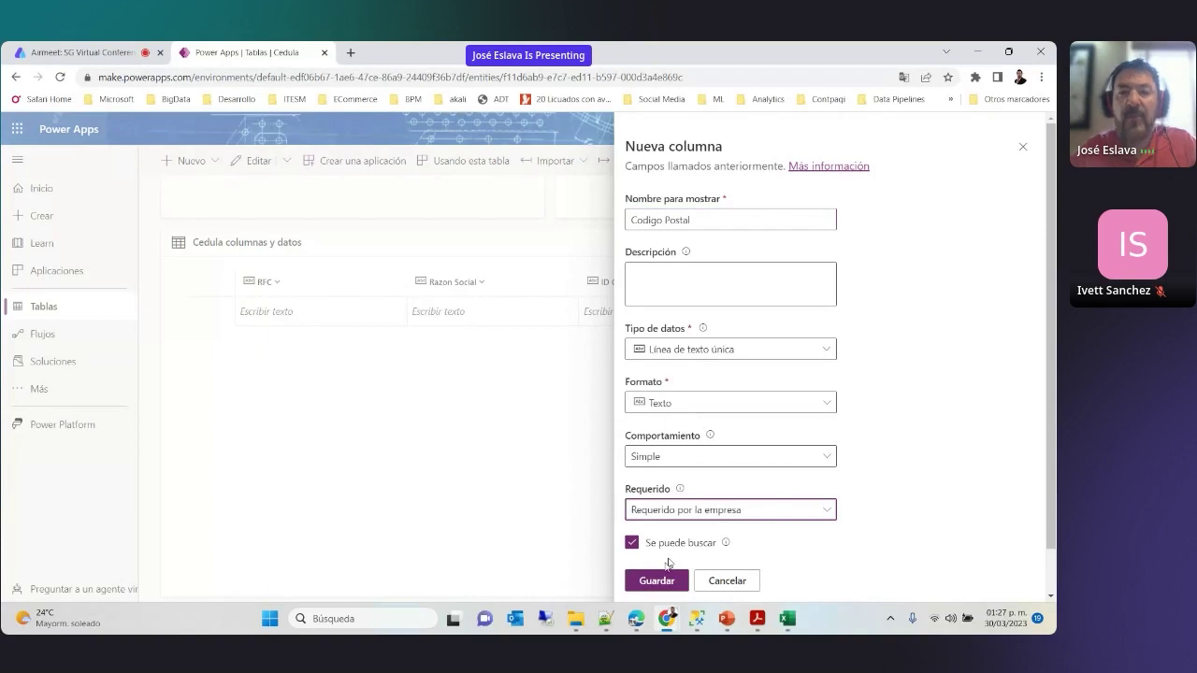
click(664, 579)
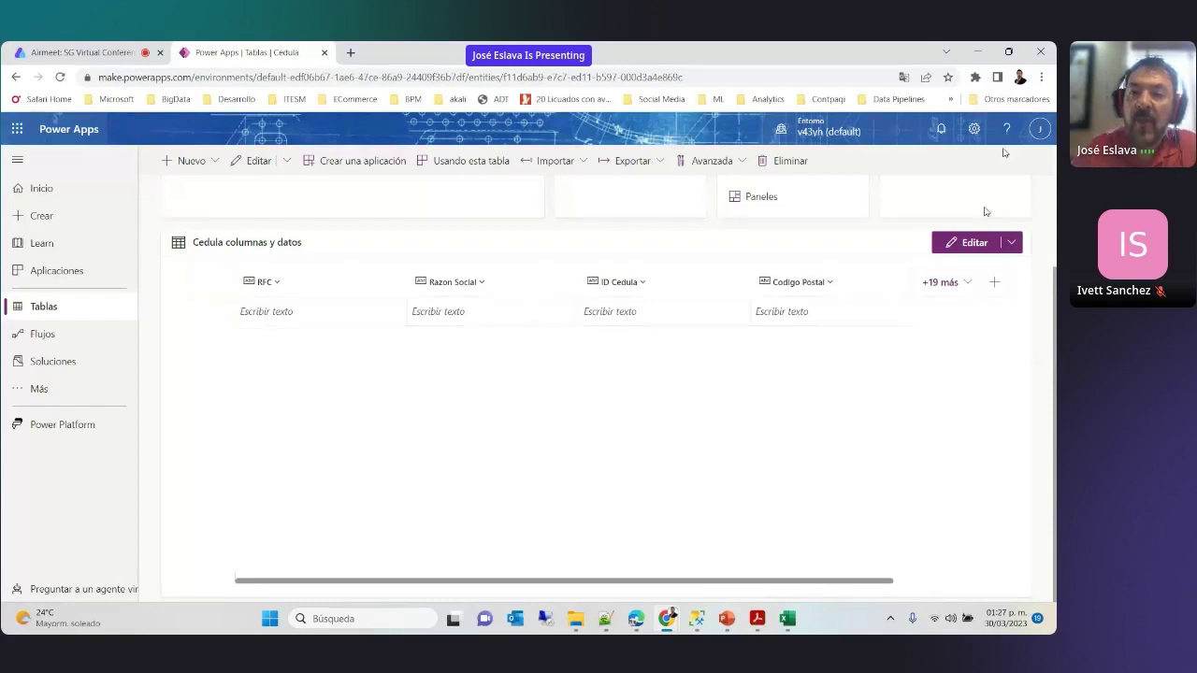
Add a column named Regimen Fiscal, set as Requerido por la empresa and not searchable, and save it
click(990, 282)
text(R)
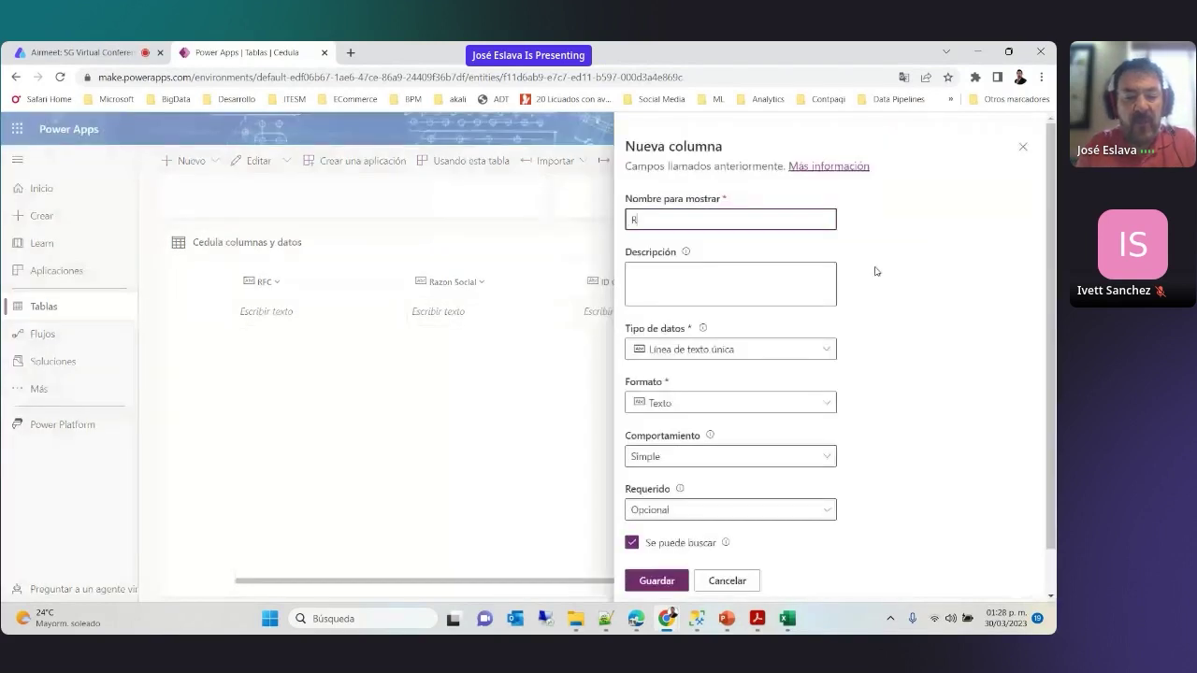
text(egimen Fisc)
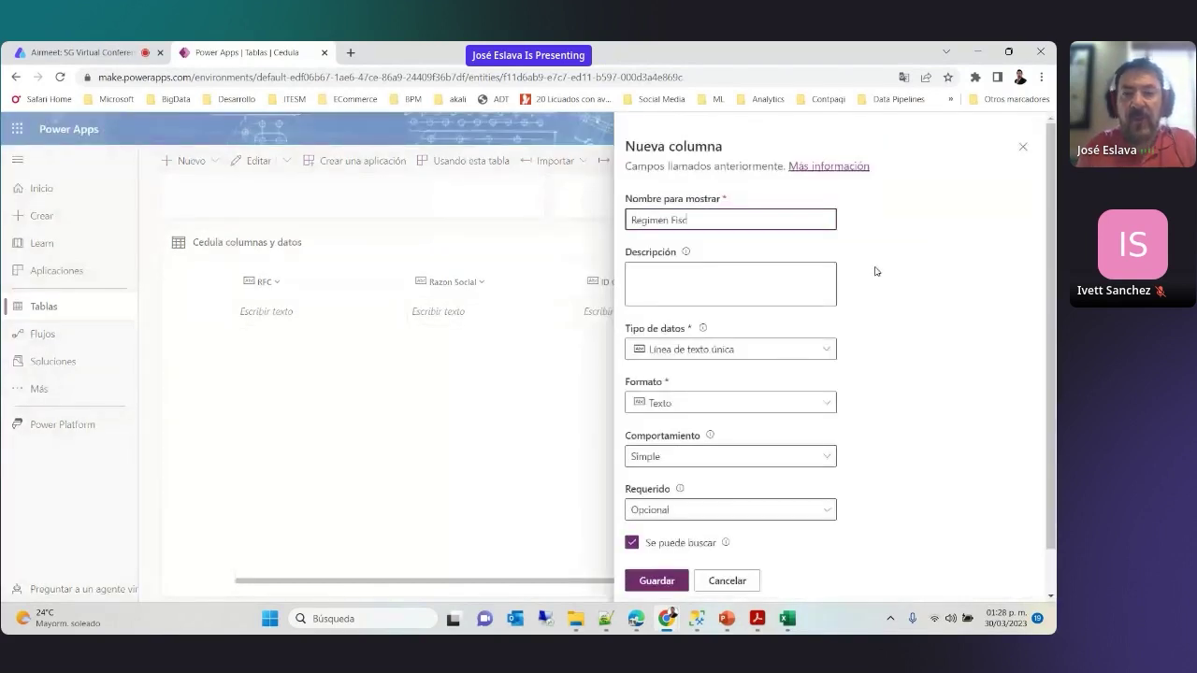
text(al)
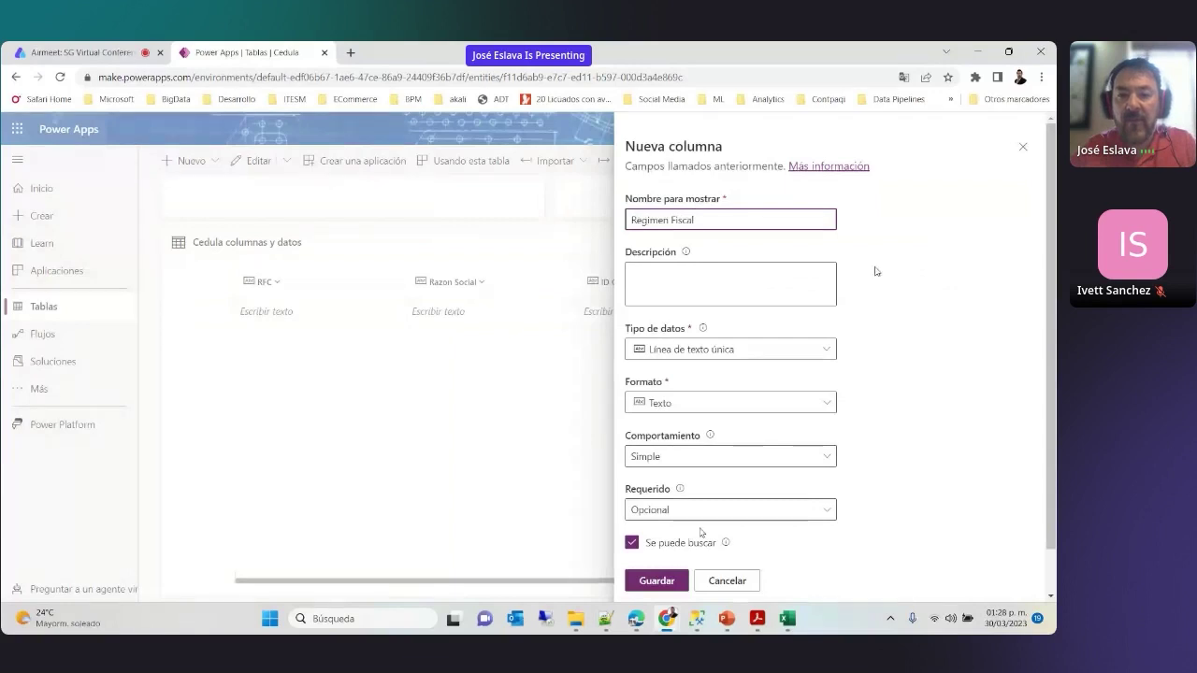
click(673, 512)
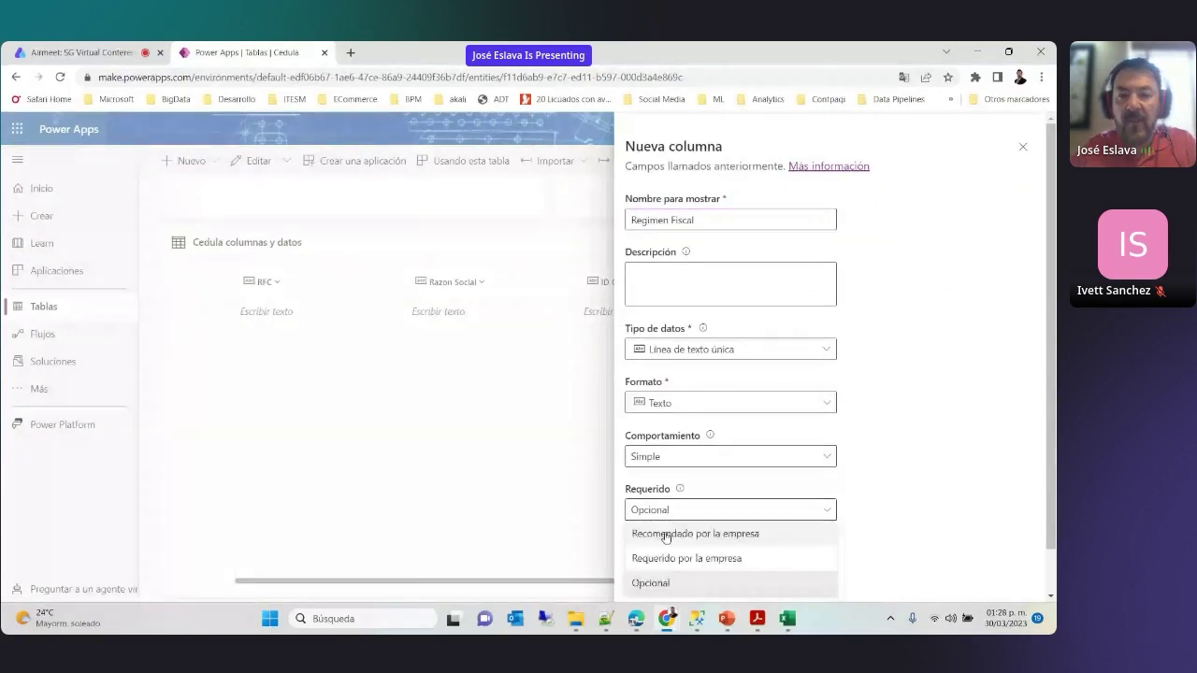
click(634, 555)
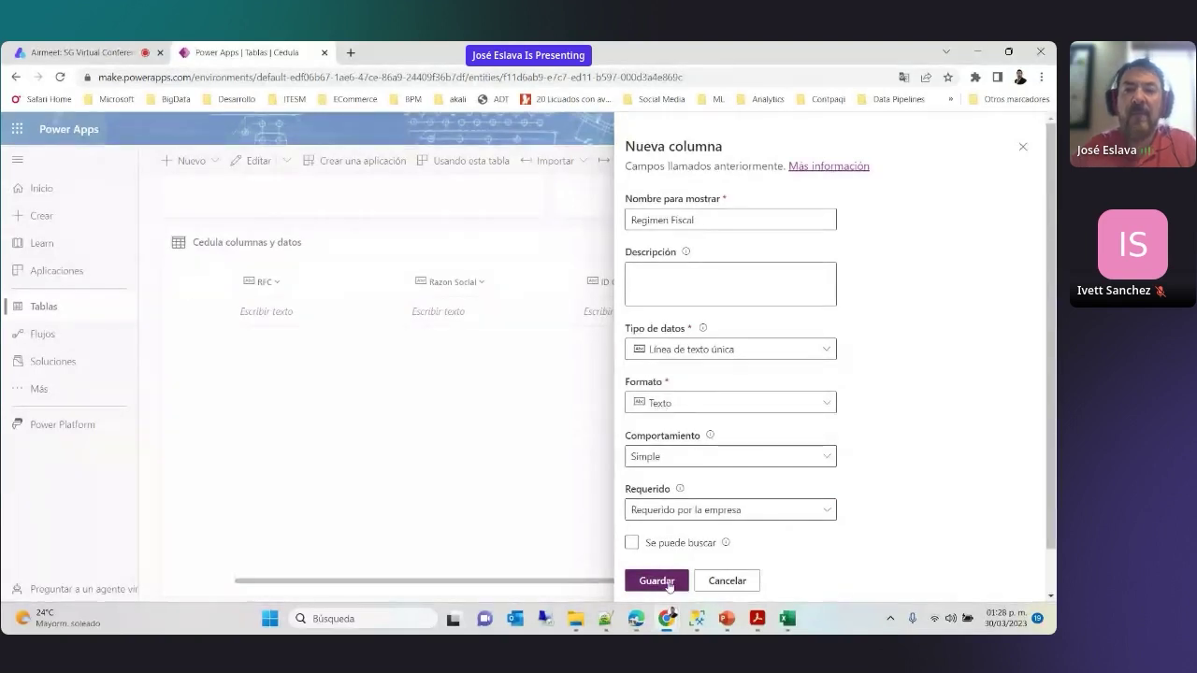
click(658, 581)
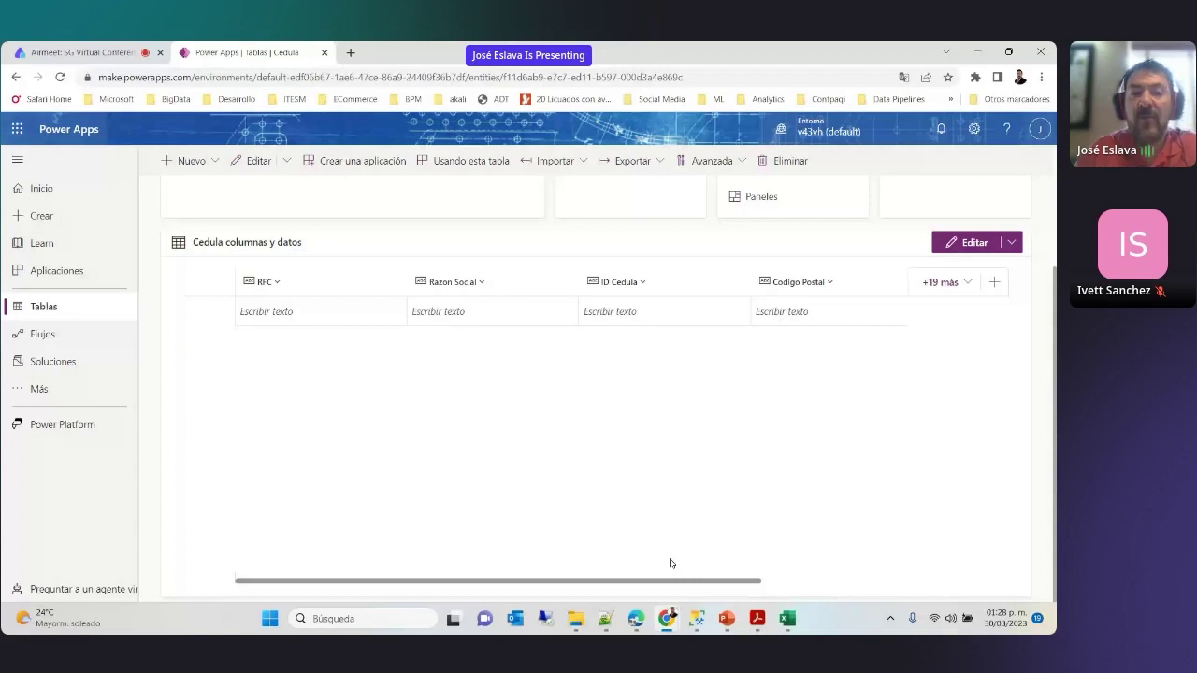
Go to the environment's flows and start a new automated cloud flow from scratch
scroll(670, 563, up, 3)
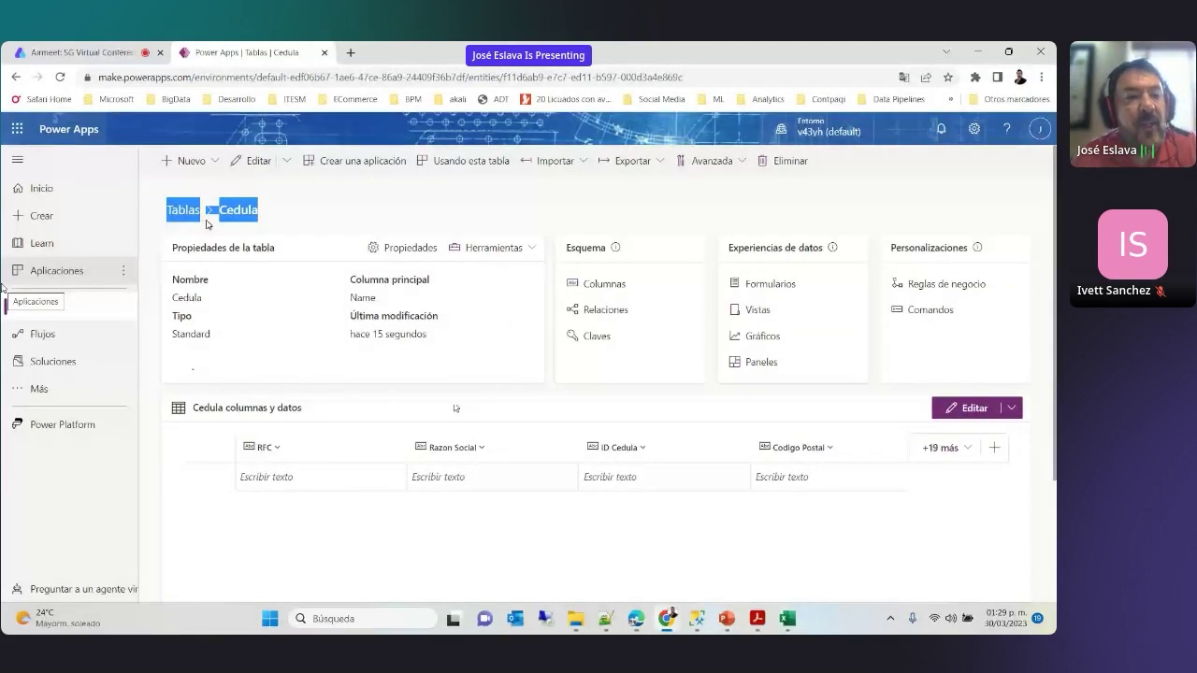
click(45, 335)
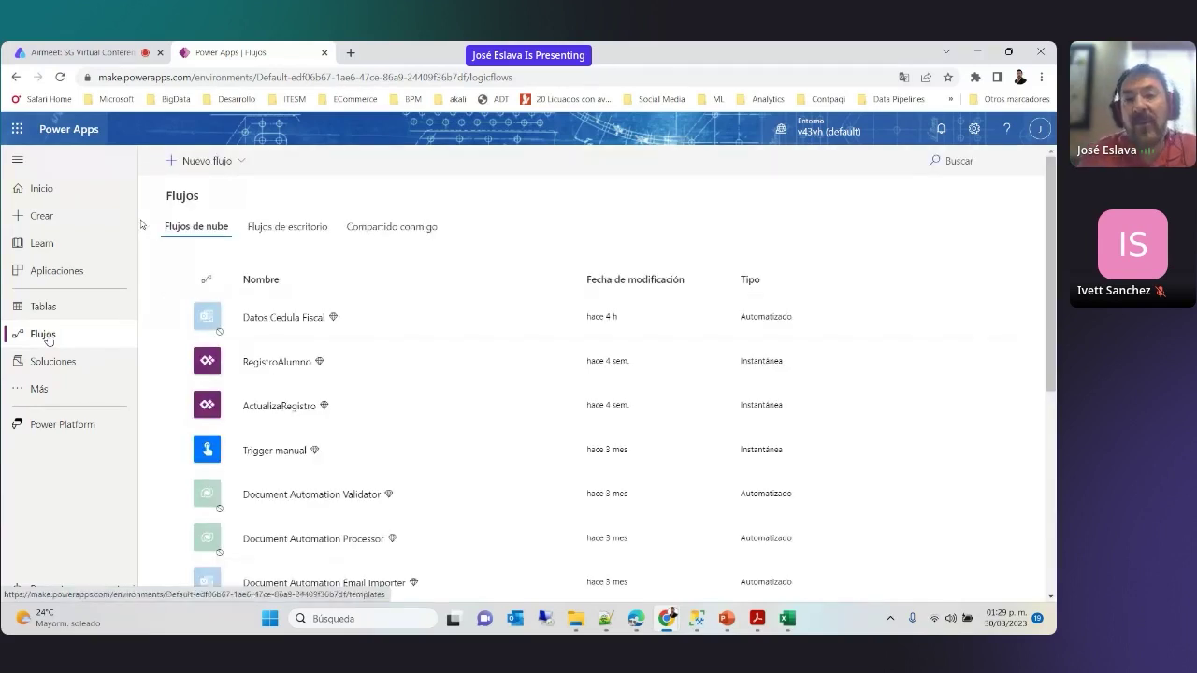
click(267, 228)
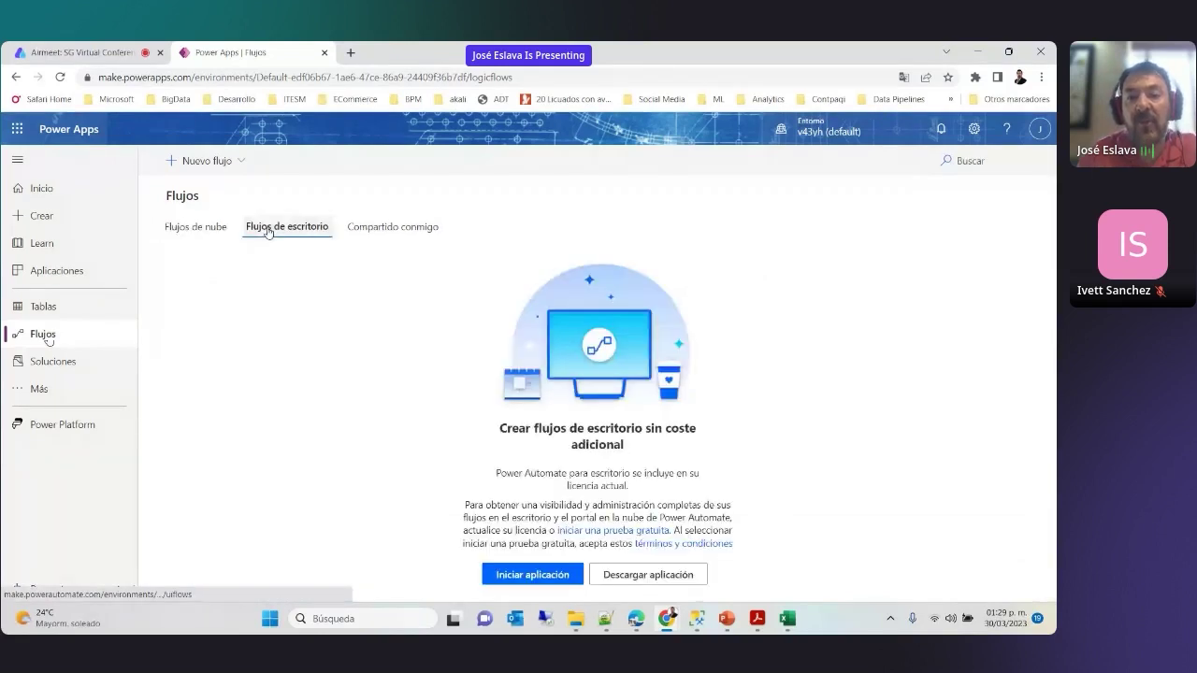
click(199, 228)
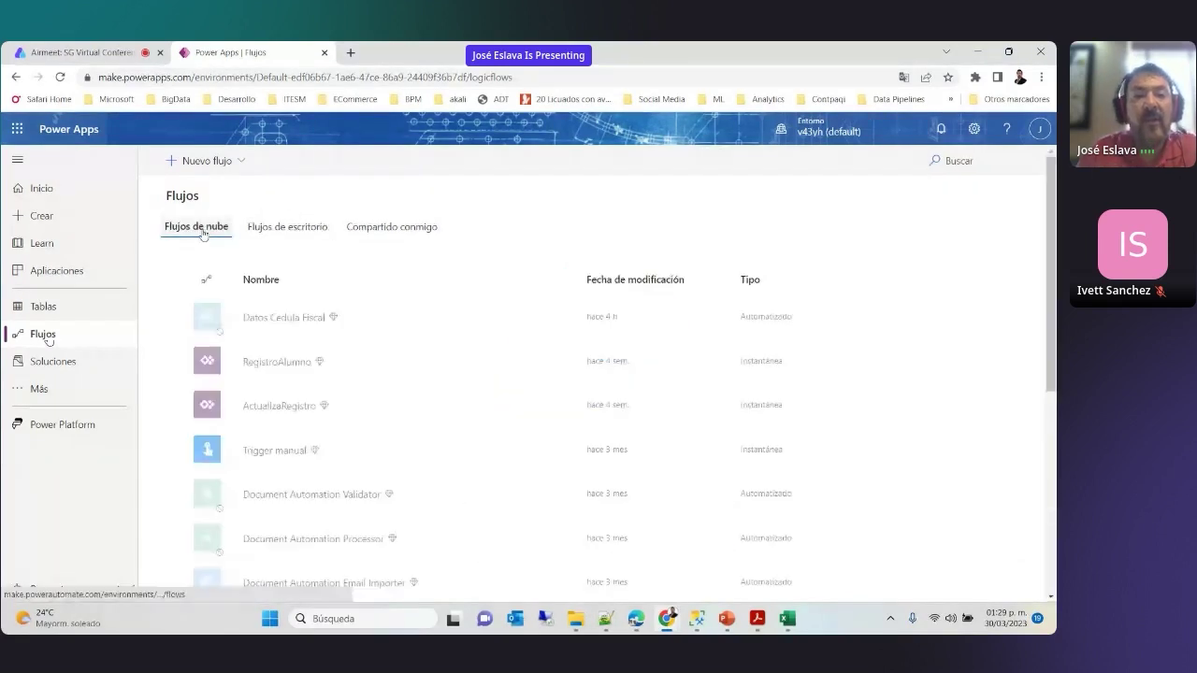
click(240, 161)
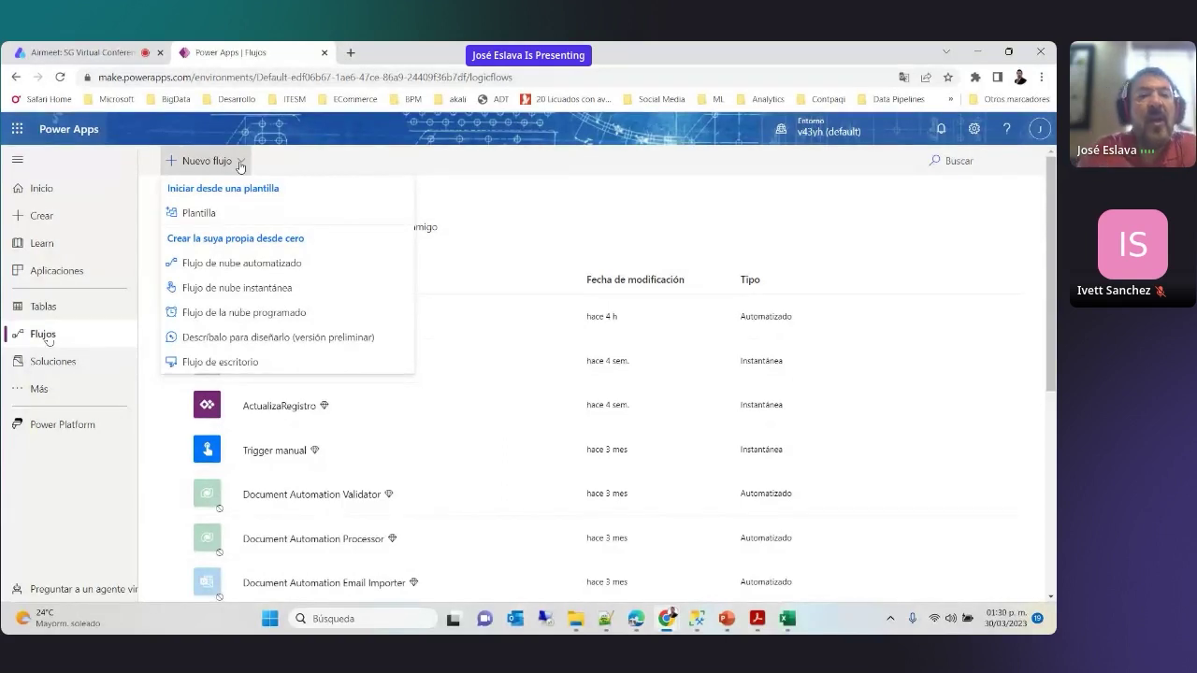
click(204, 272)
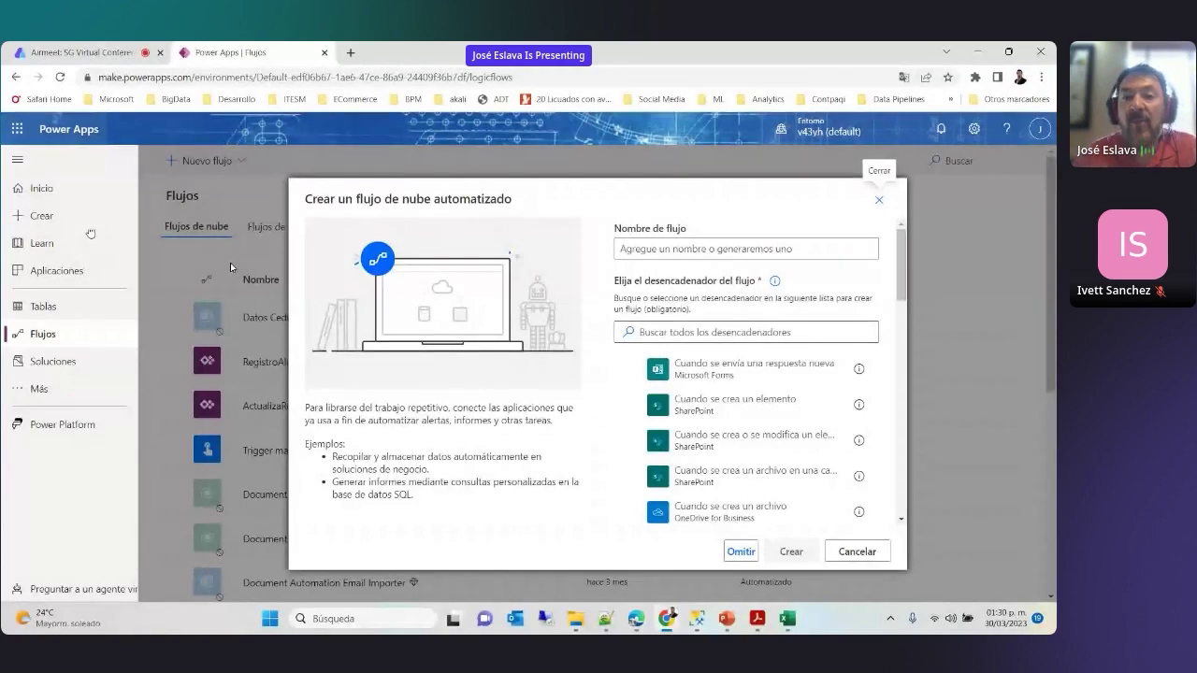
Name the new automated cloud flow Proceso Cedulas
click(700, 248)
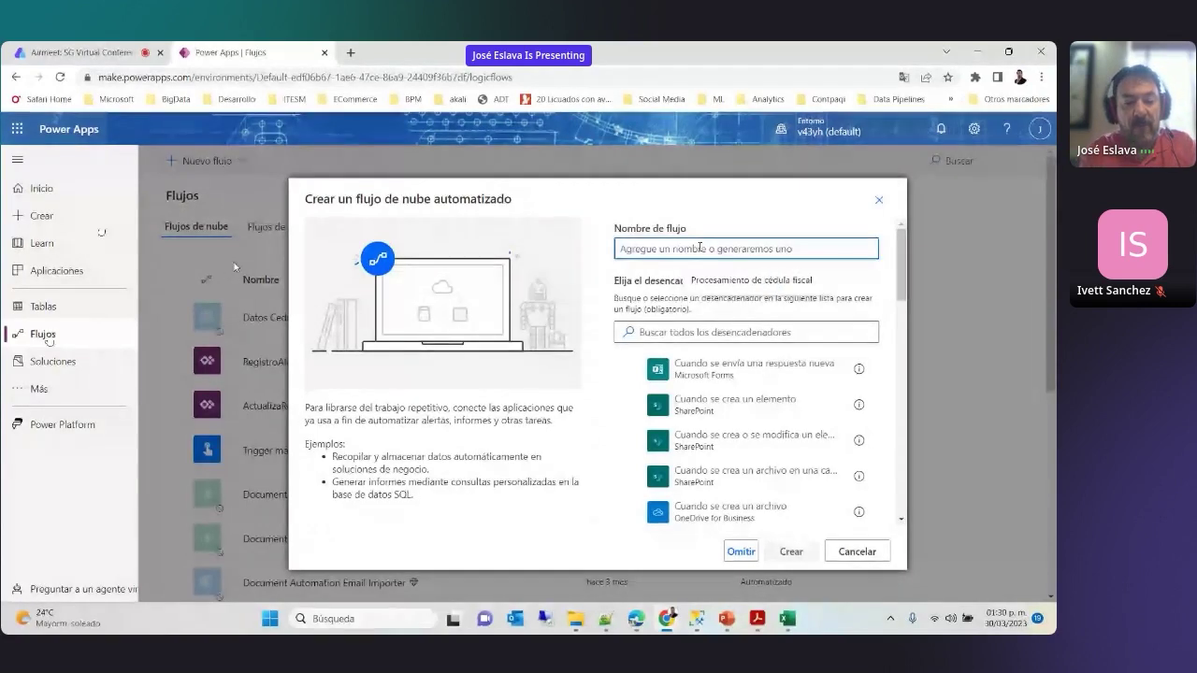
text(PRoceso)
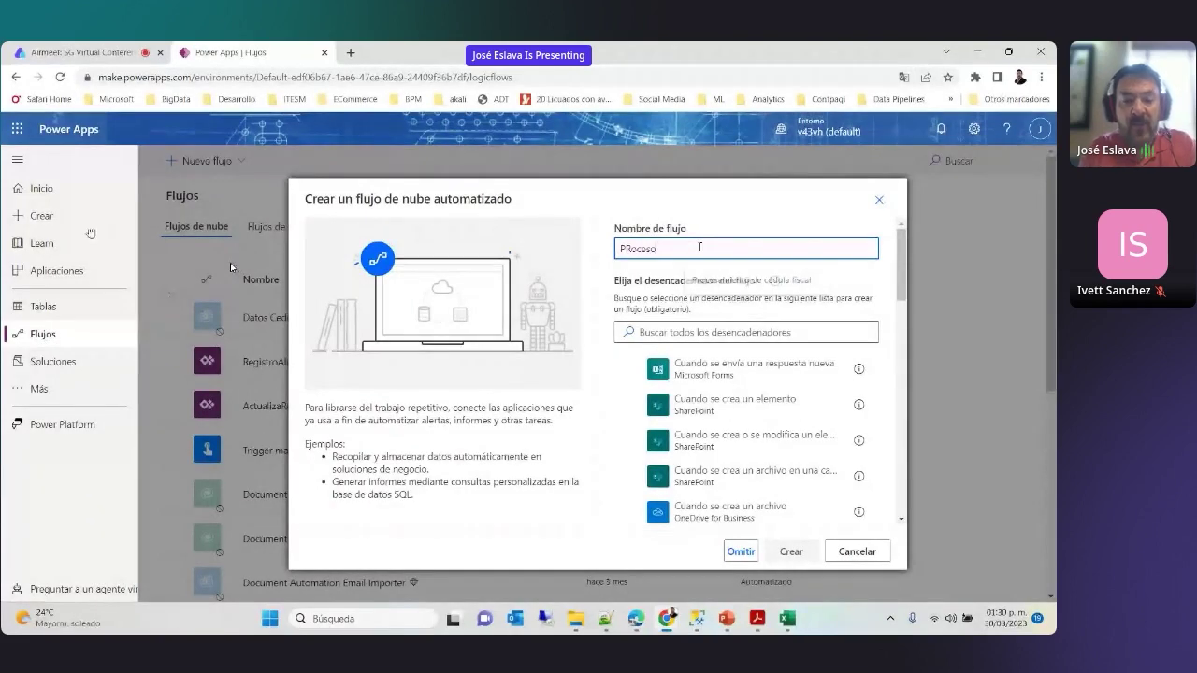
key(BackSpace)
key(BackSpace)
key(BackSpace)
key(BackSpace)
key(BackSpace)
key(BackSpace)
text(roceso Cedulas)
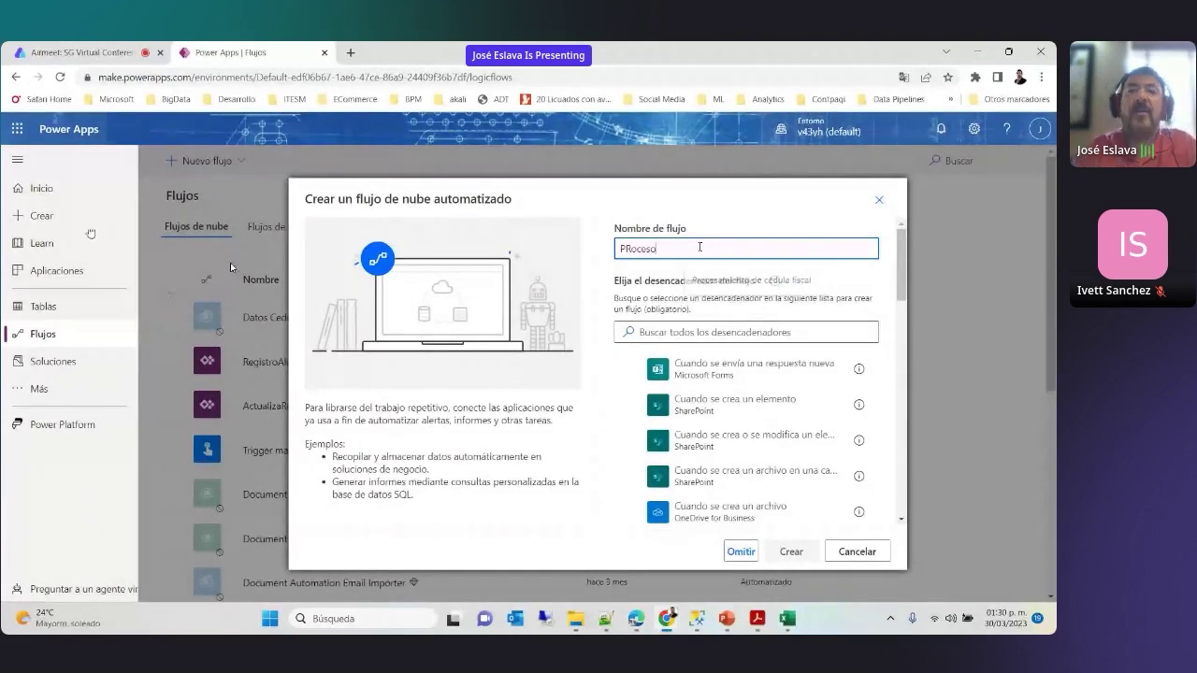
Choose the Office 365 Outlook trigger for the arrival of a new email and create the flow
click(786, 332)
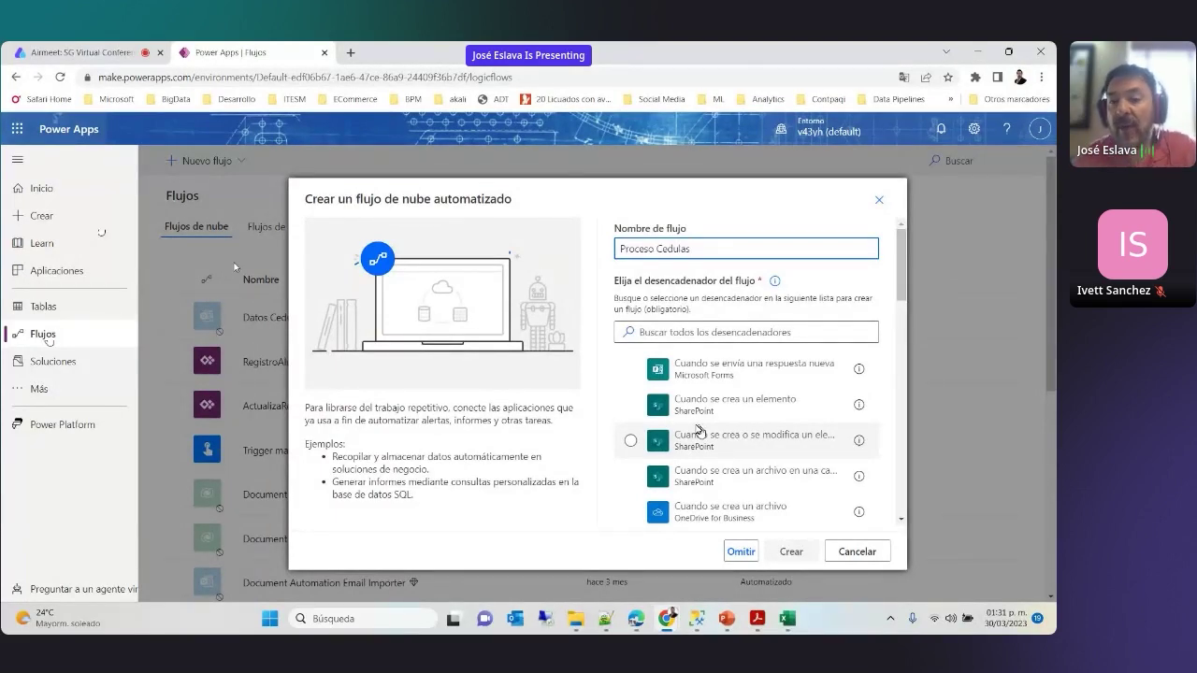
scroll(715, 449, down, 5)
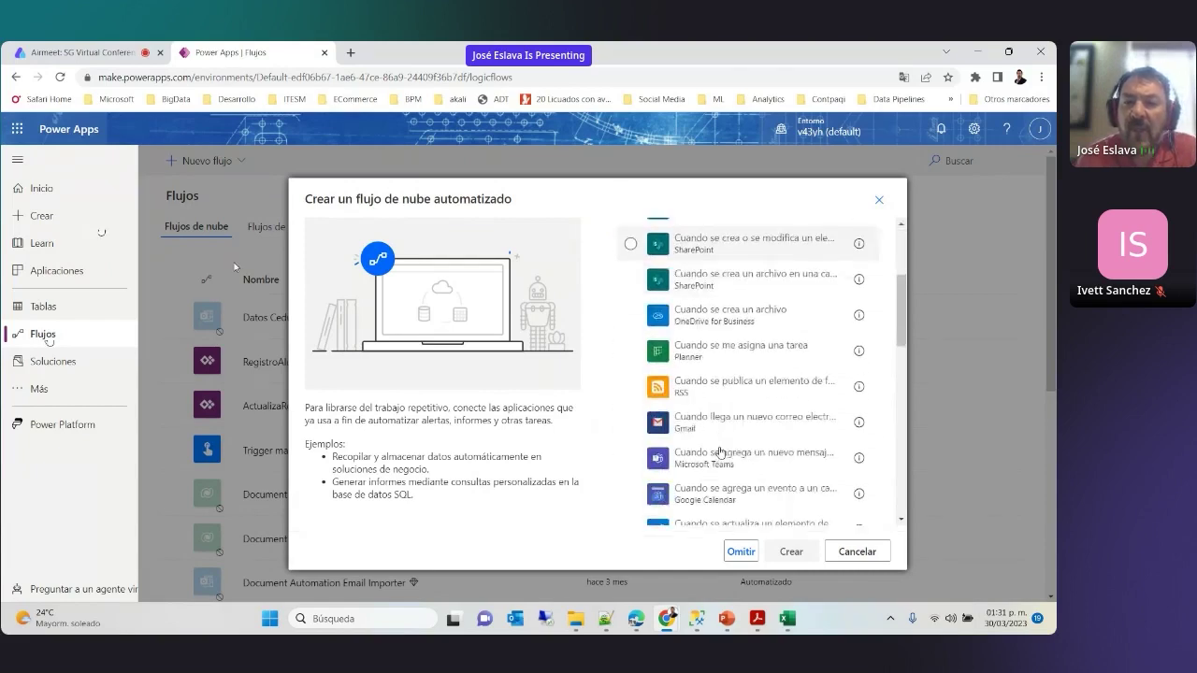
scroll(718, 452, down, 4)
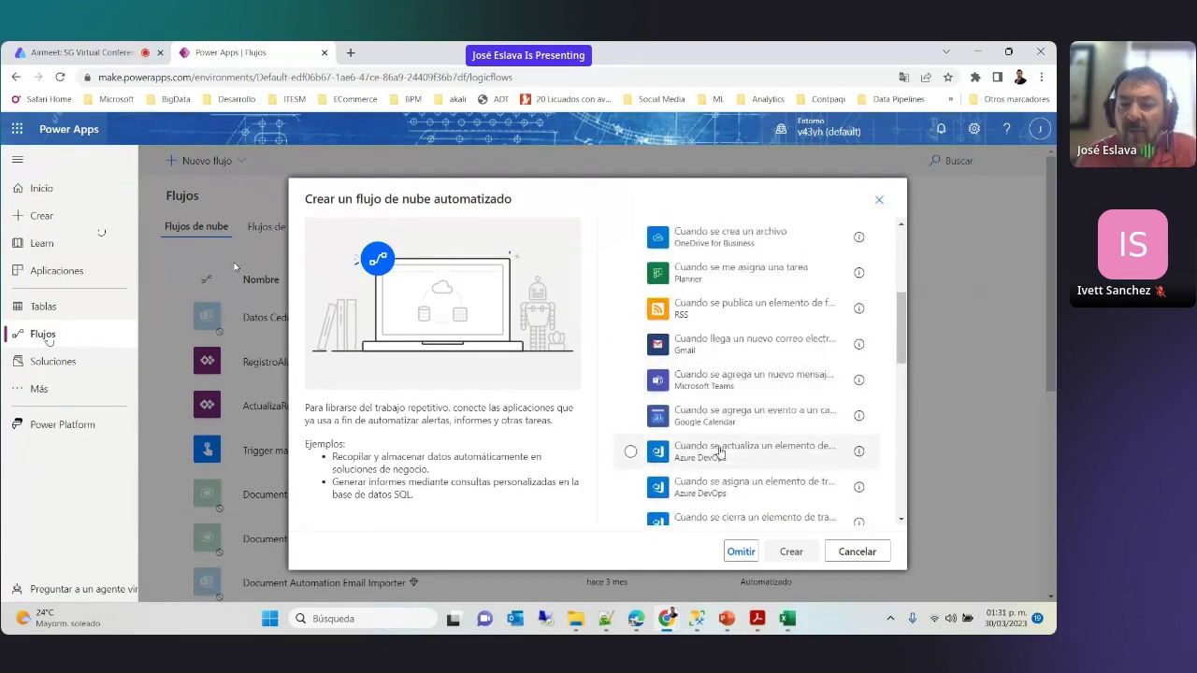
scroll(720, 452, down, 5)
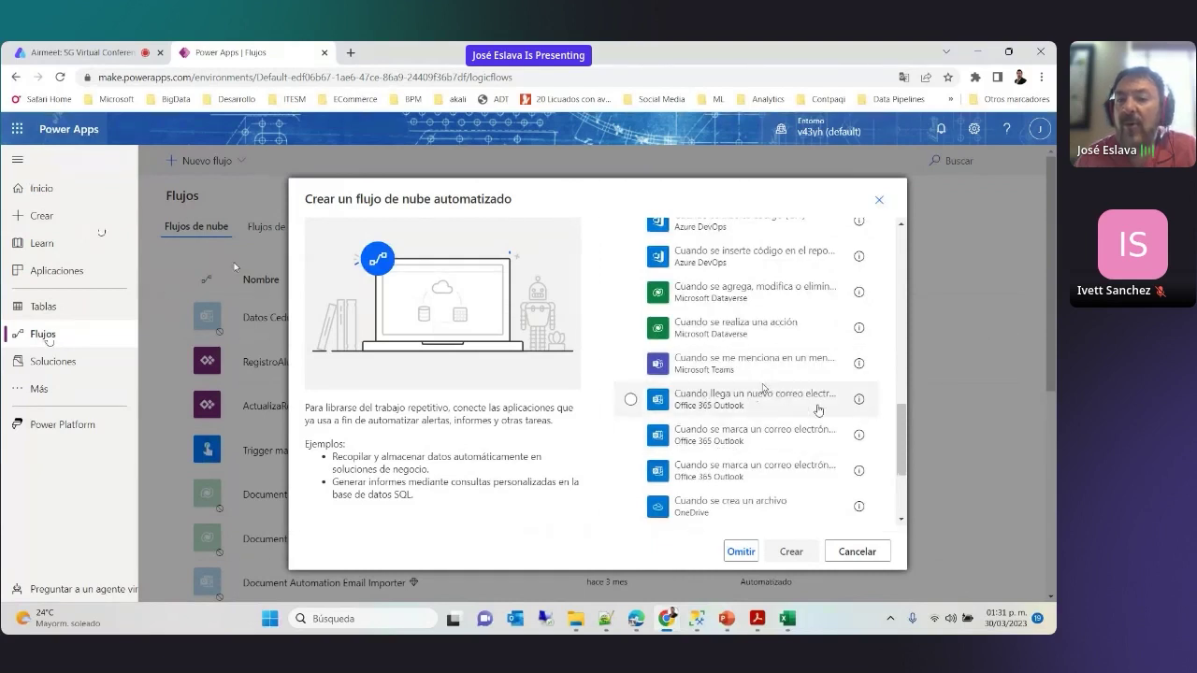
click(693, 404)
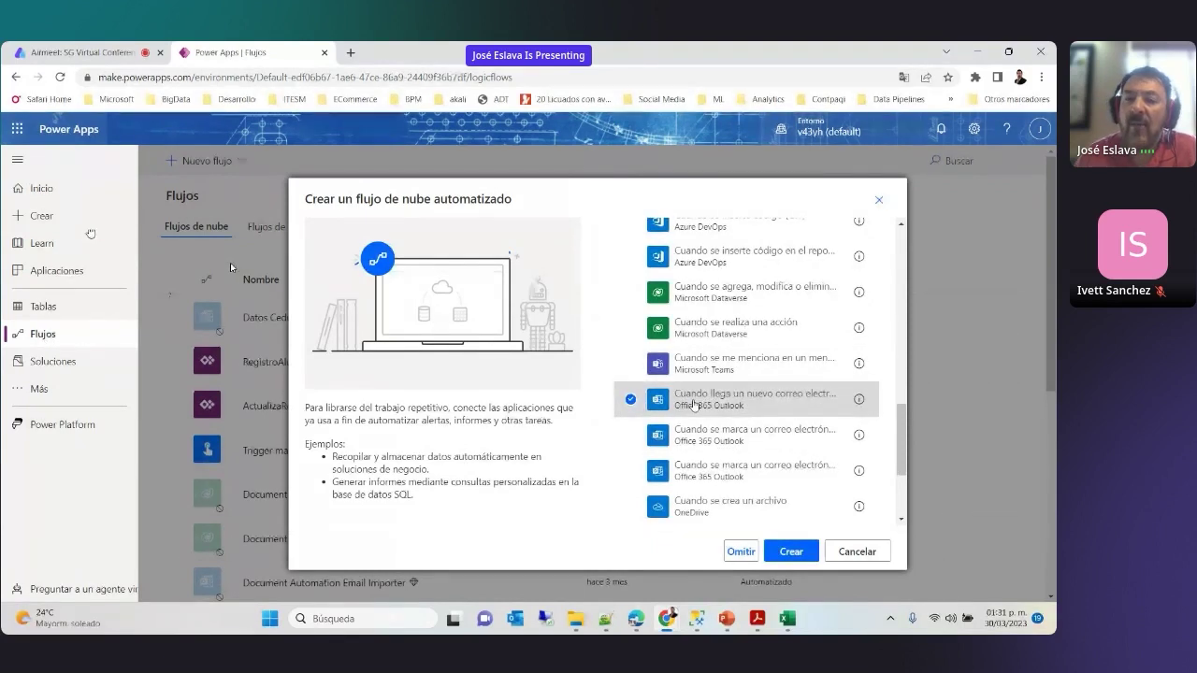
click(793, 552)
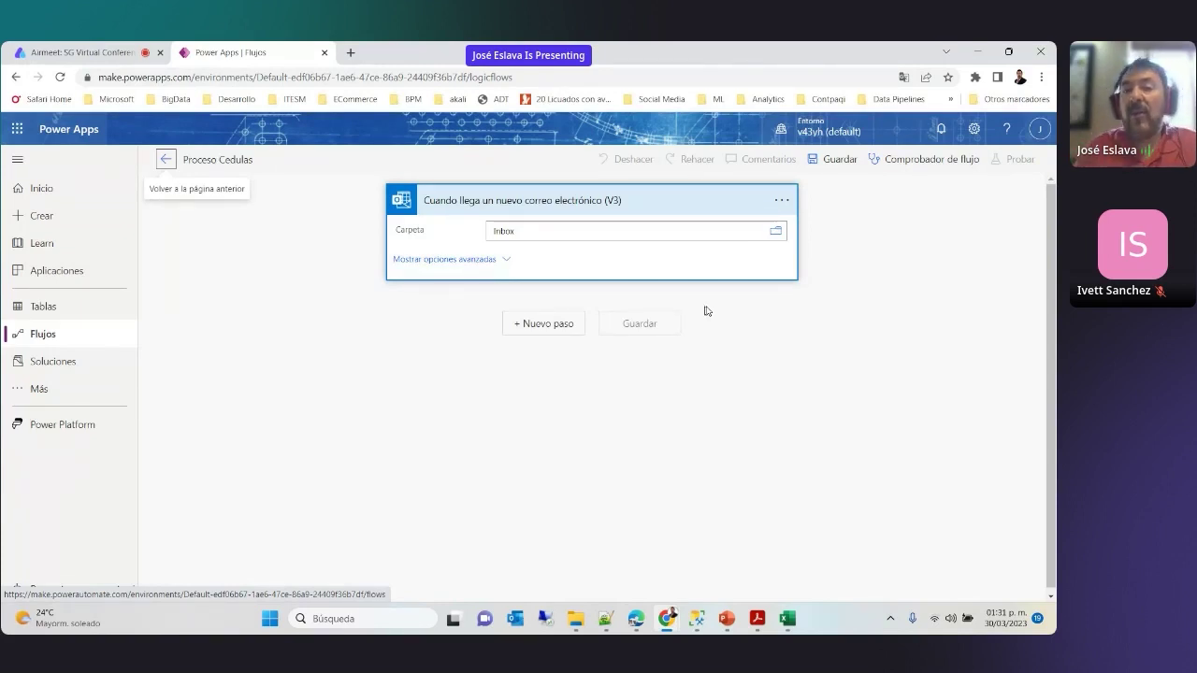
Add an Aplicar a cada uno control as the step after the new-email trigger
click(555, 325)
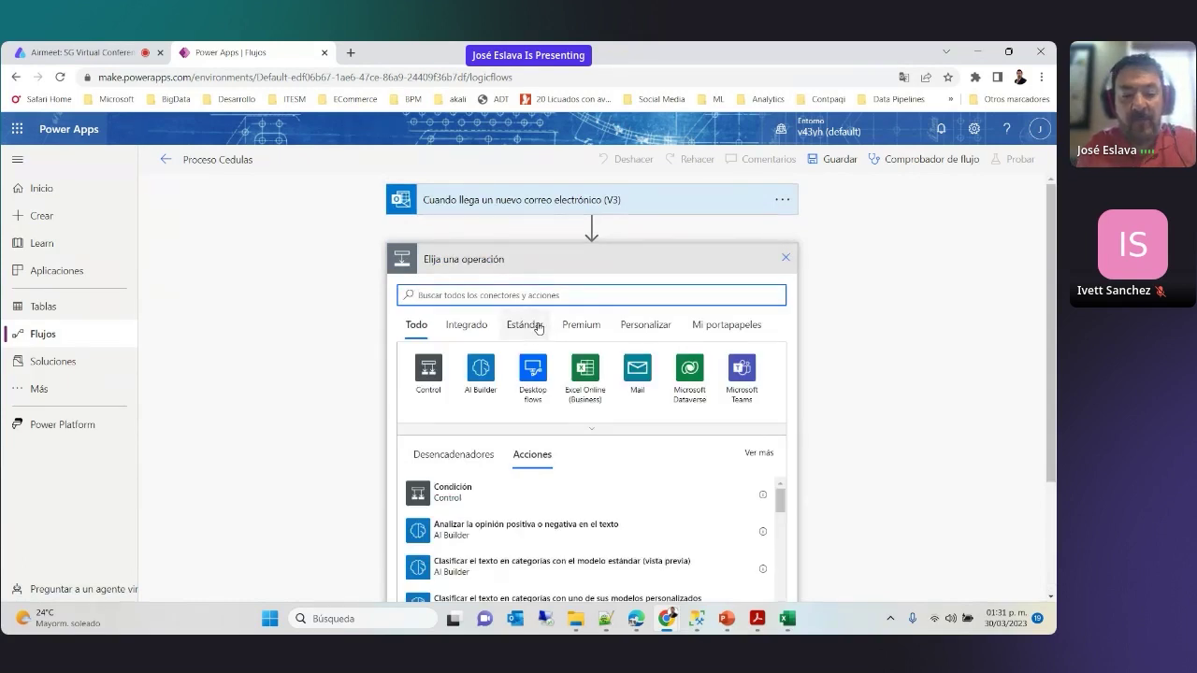
text(cada)
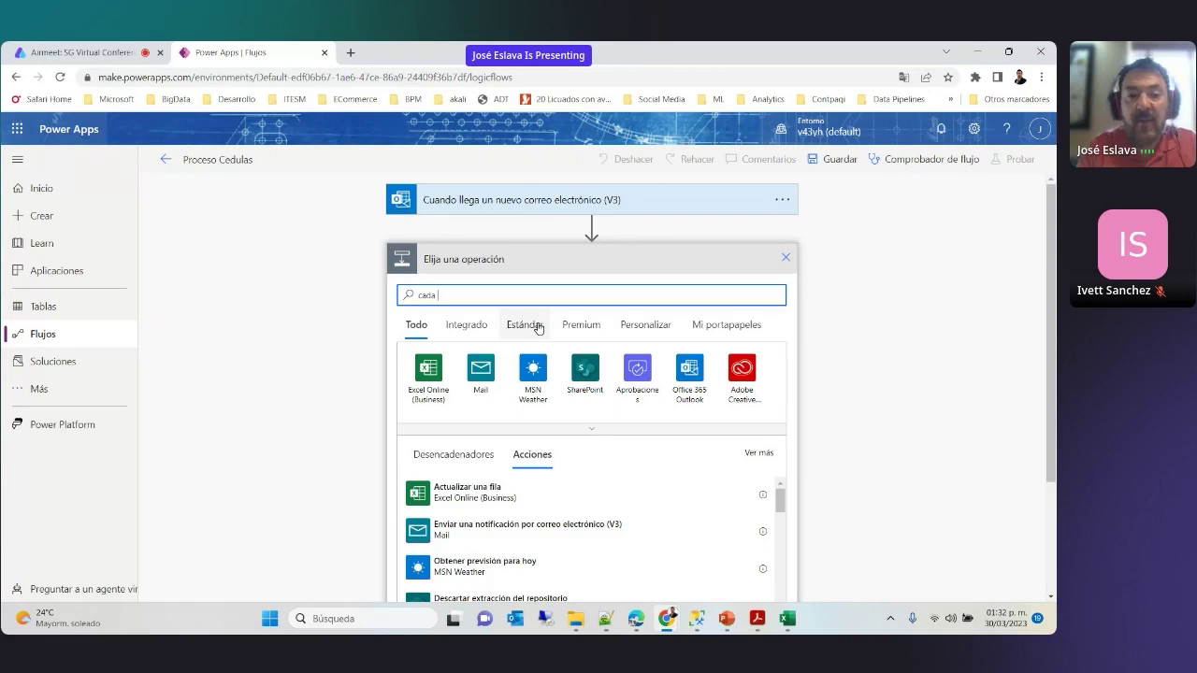
key(BackSpace)
key(BackSpace)
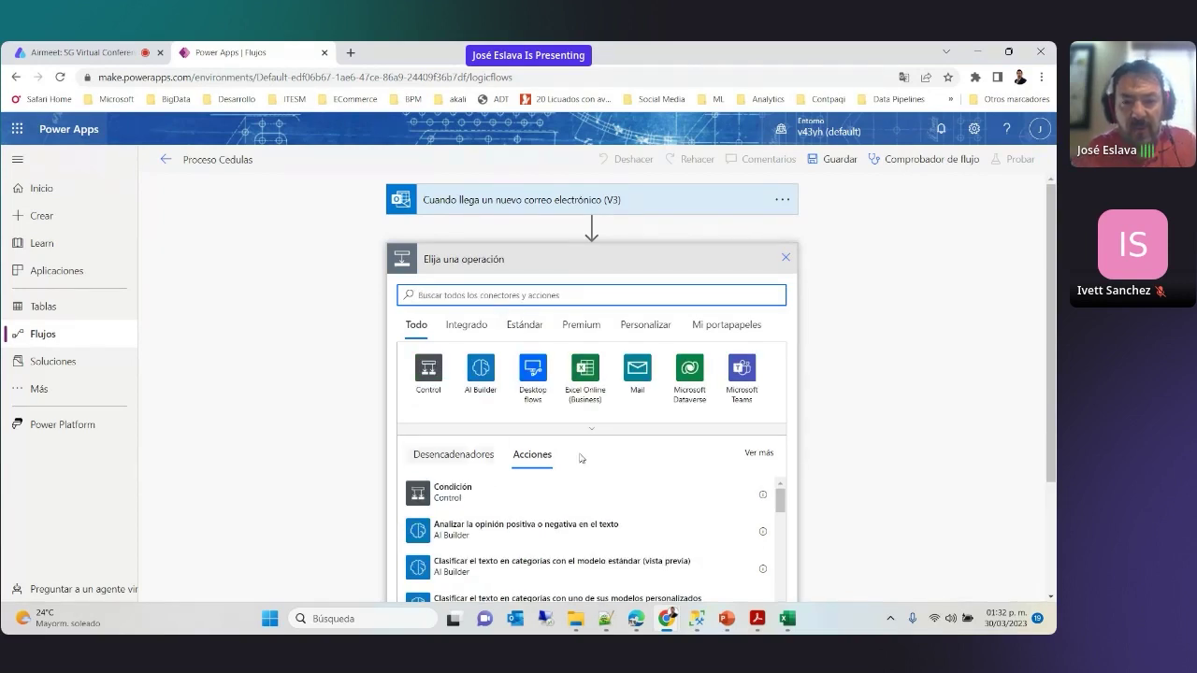
scroll(580, 460, down, 3)
scroll(581, 458, up, 1)
scroll(580, 458, up, 1)
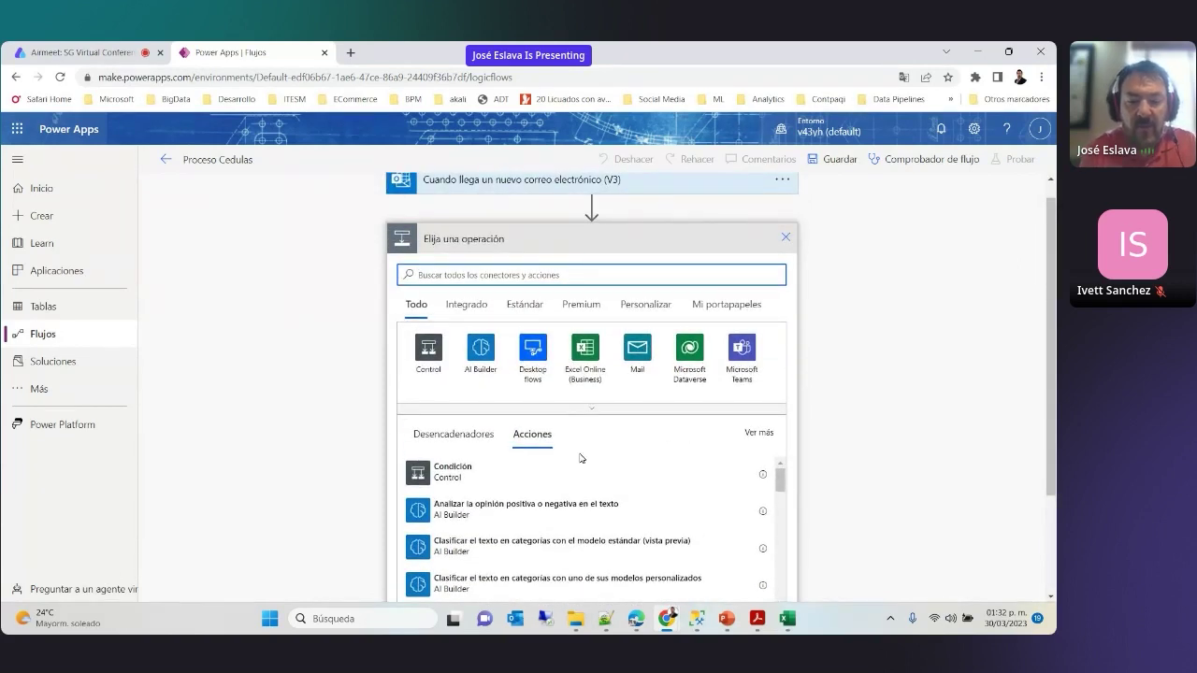
text(aplicar)
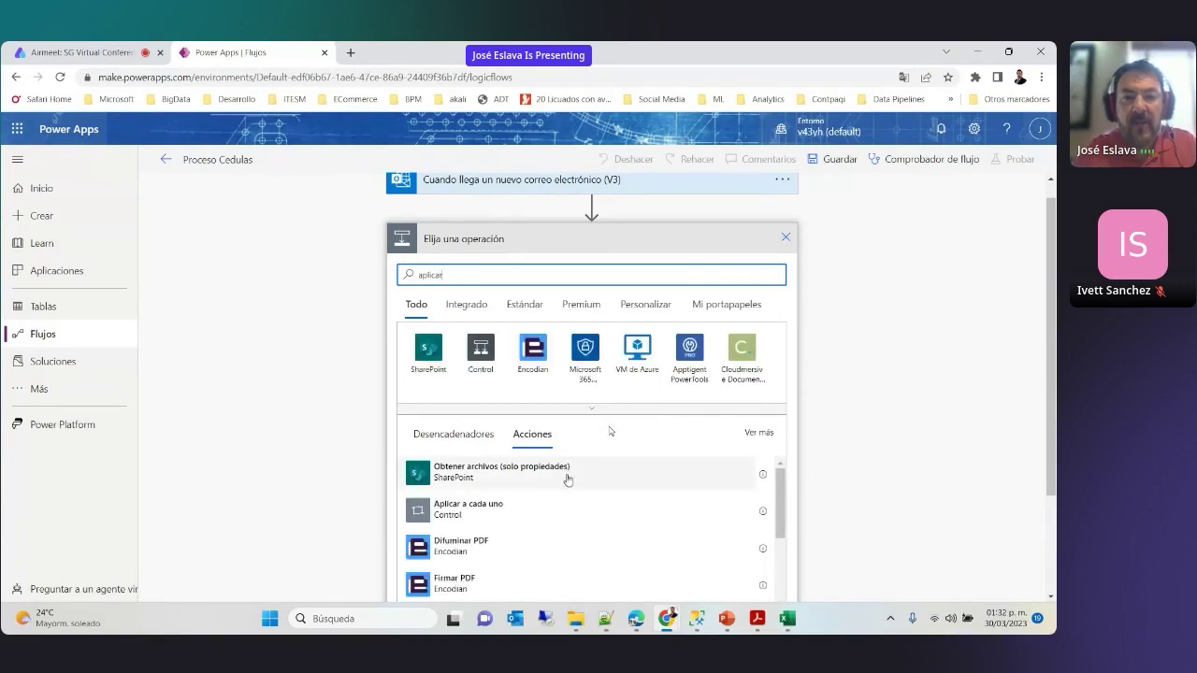
click(491, 518)
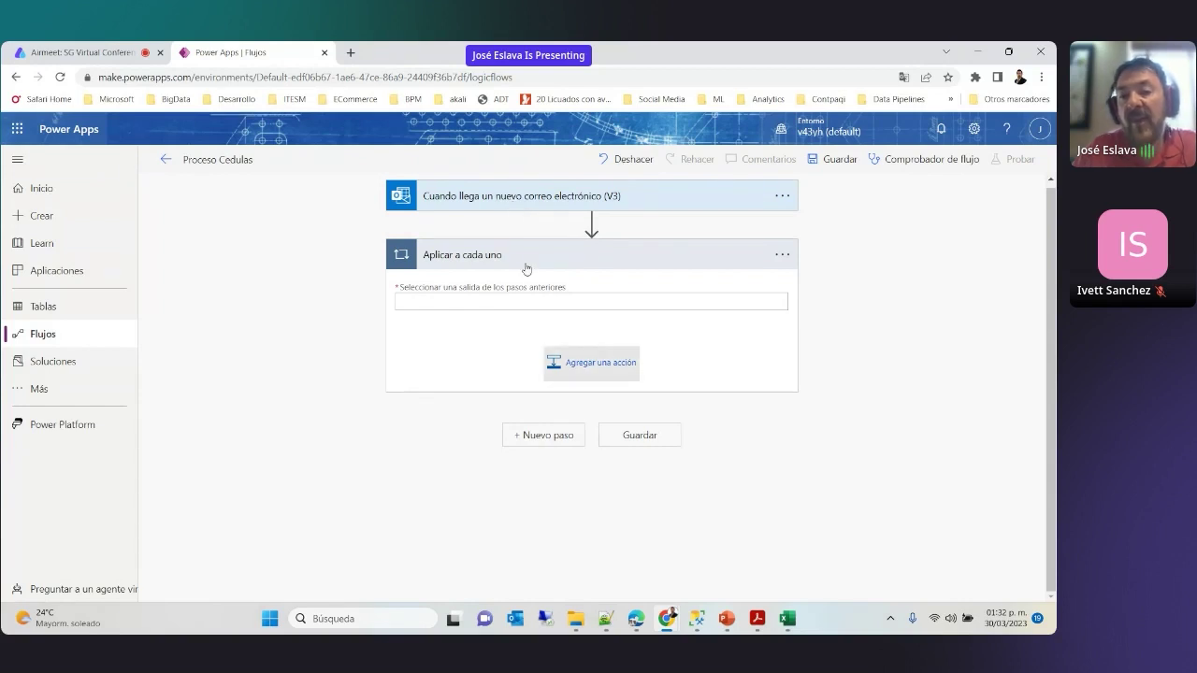
Add the Microsoft Dataverse action Agregar una fila nueva inside the Aplicar a cada uno loop
click(599, 368)
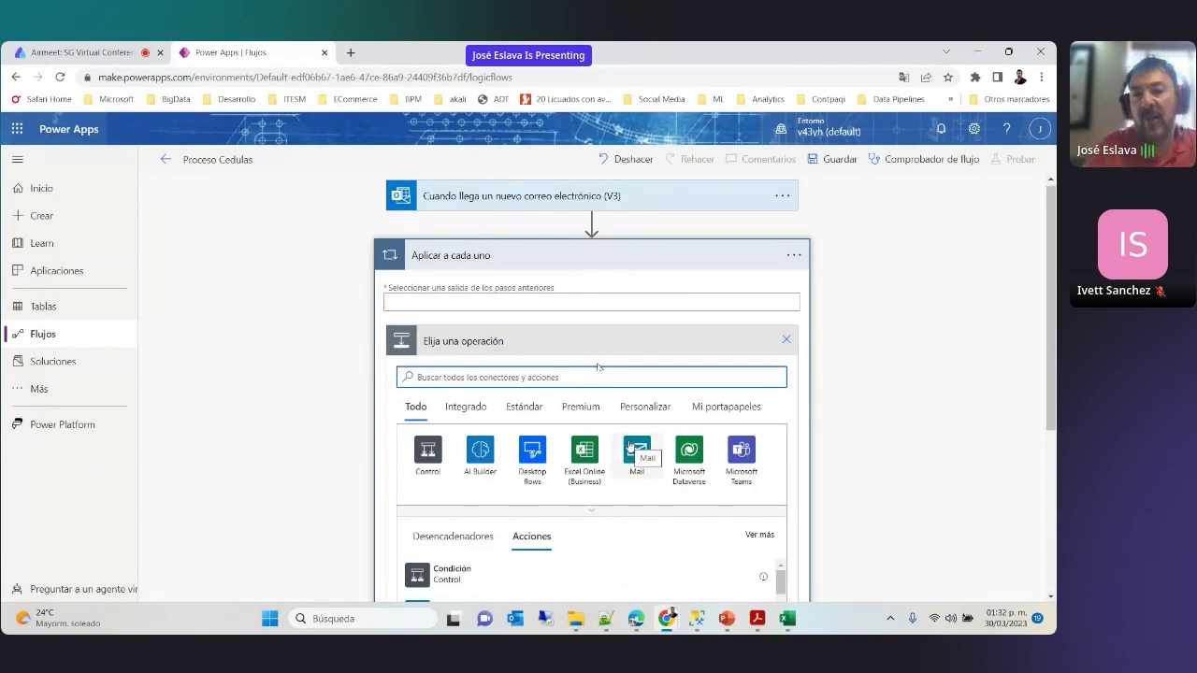
click(690, 455)
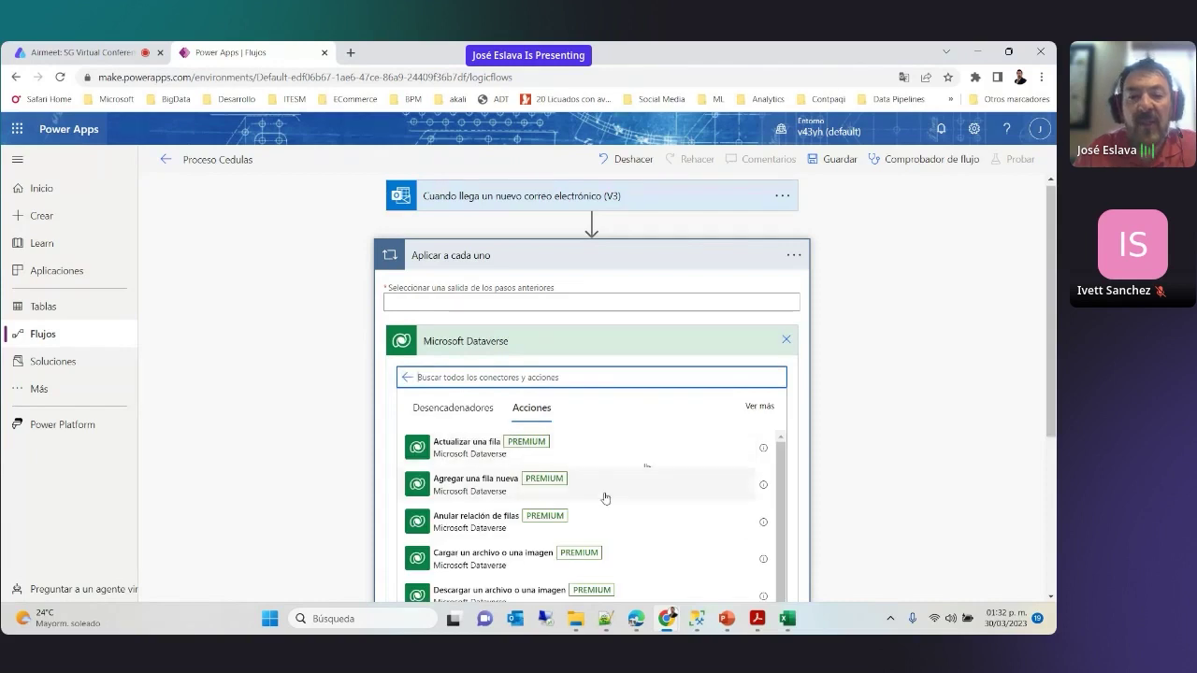
click(468, 492)
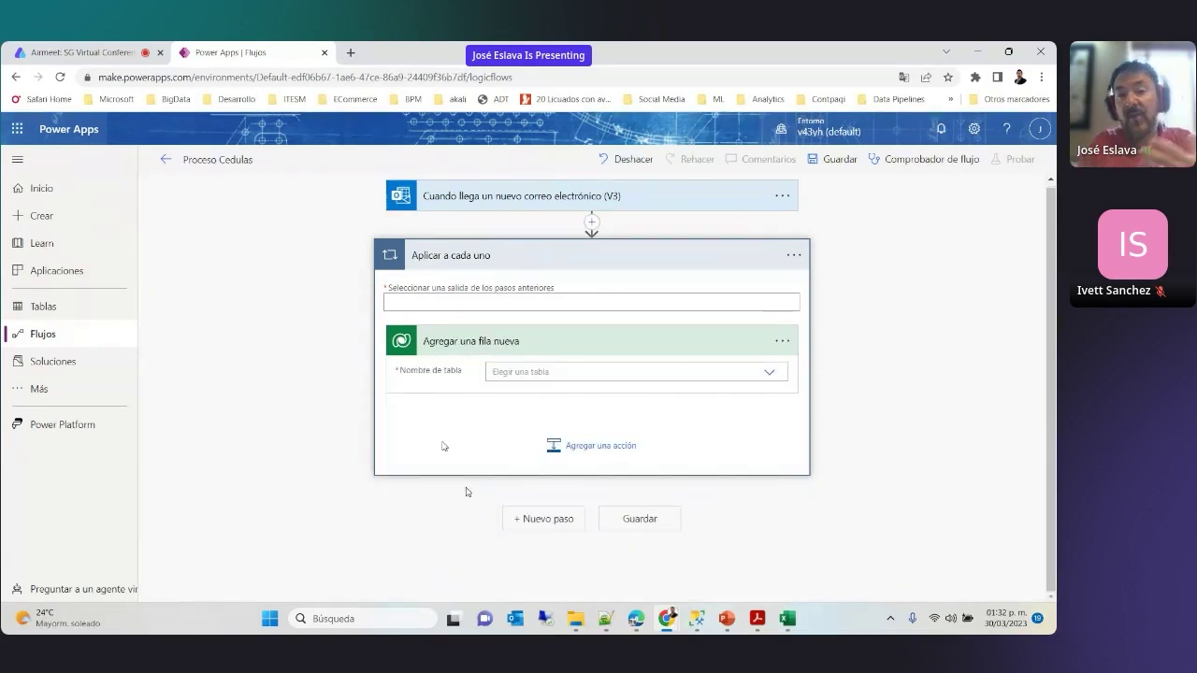
Add the Office 365 Outlook action Enviar correo electrónico (V2) as a new step after the Aplicar a cada uno loop
click(545, 519)
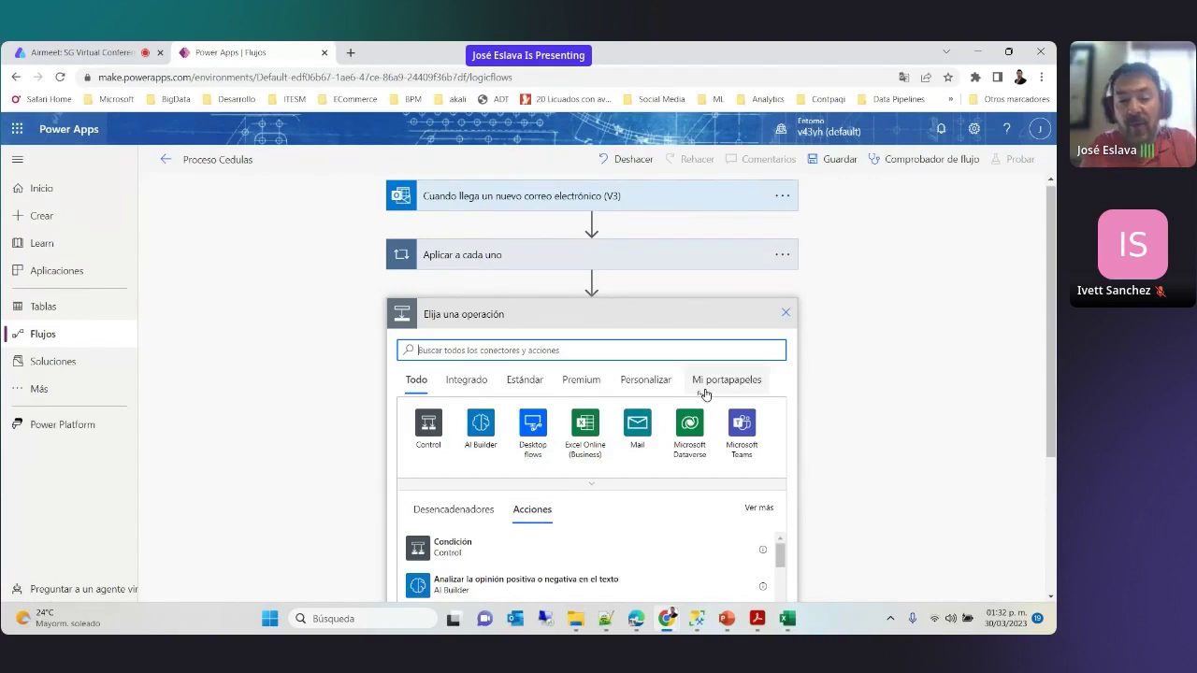
text(enviar)
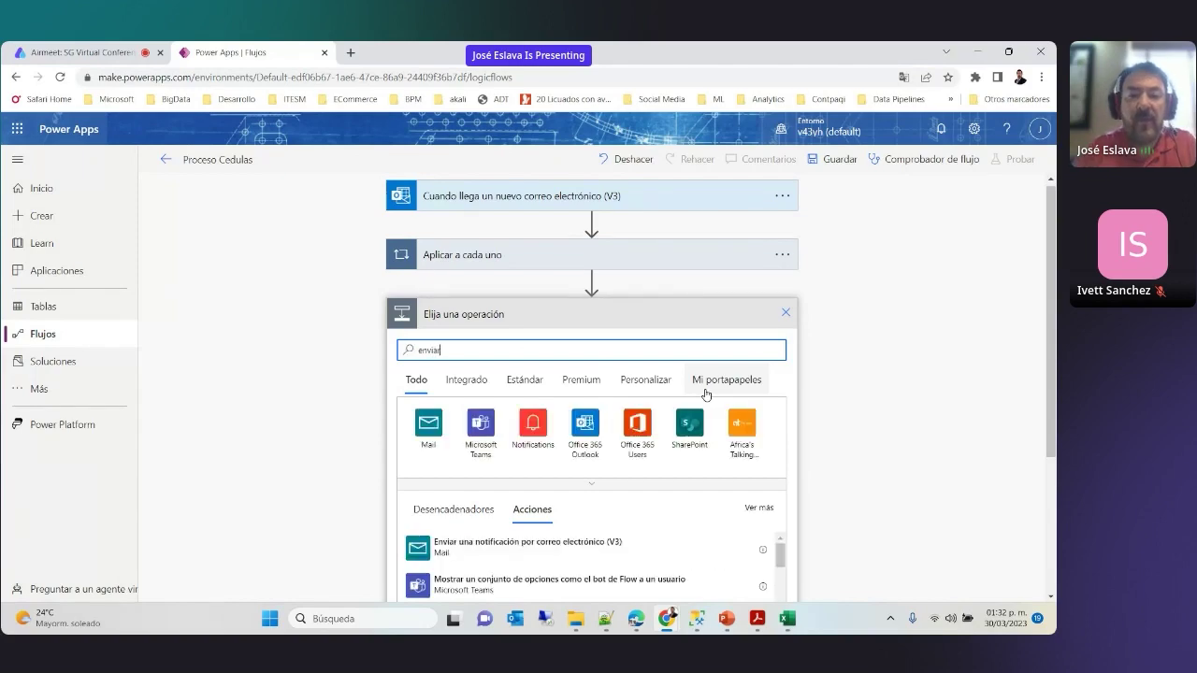
scroll(609, 503, down, 2)
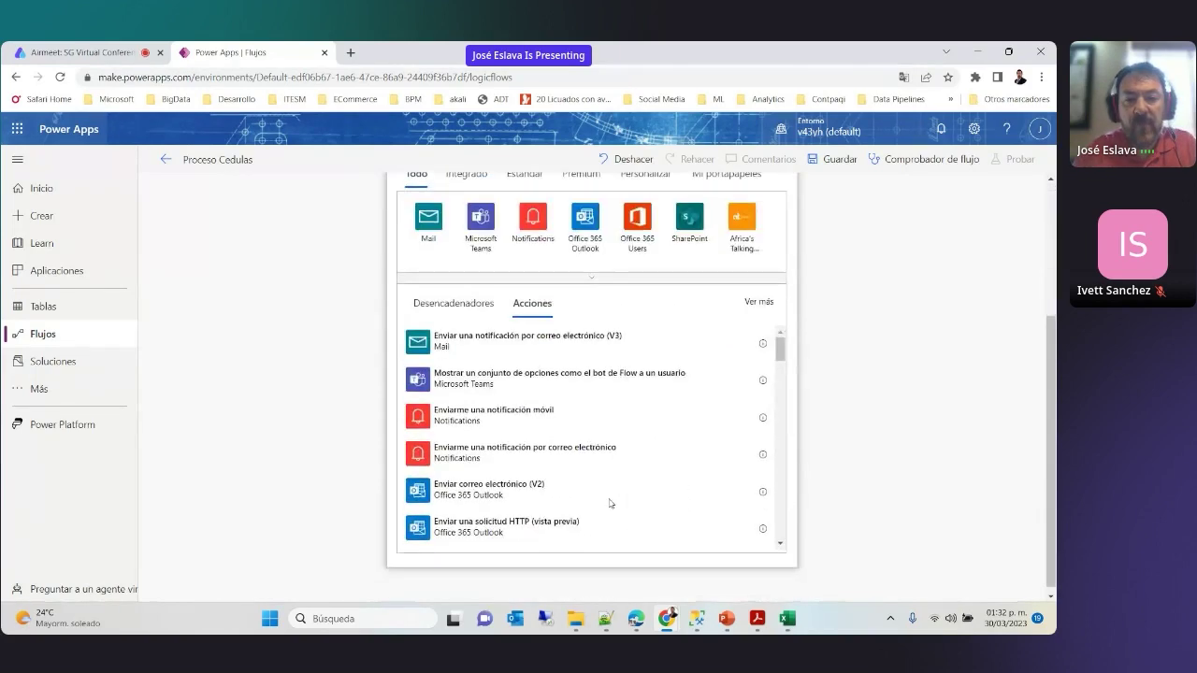
click(579, 491)
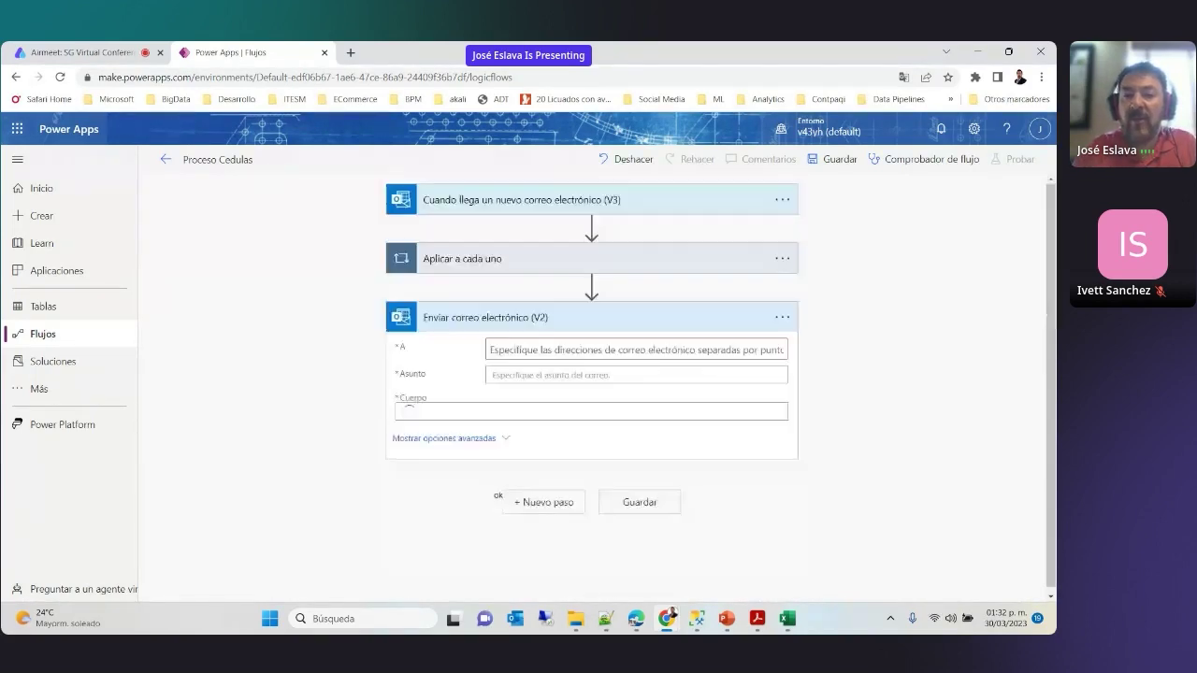
Expand the email trigger's advanced options, the loop and its Agregar una fila nueva action, and review the flow from trigger to email
click(670, 202)
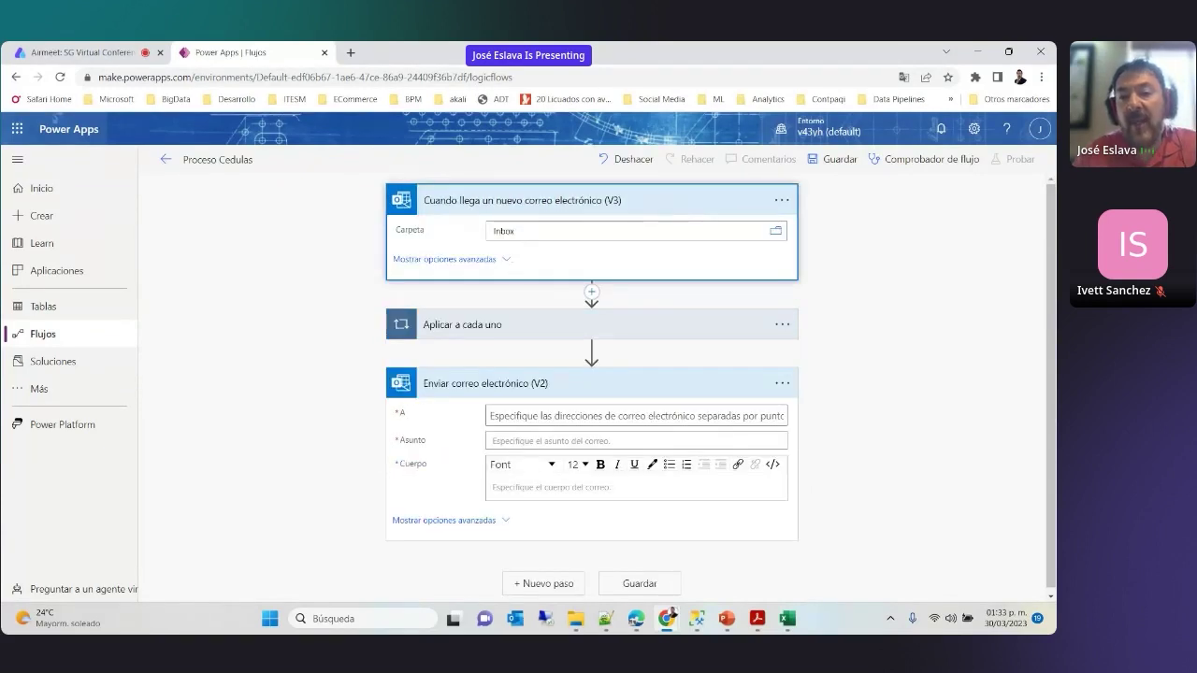
click(506, 259)
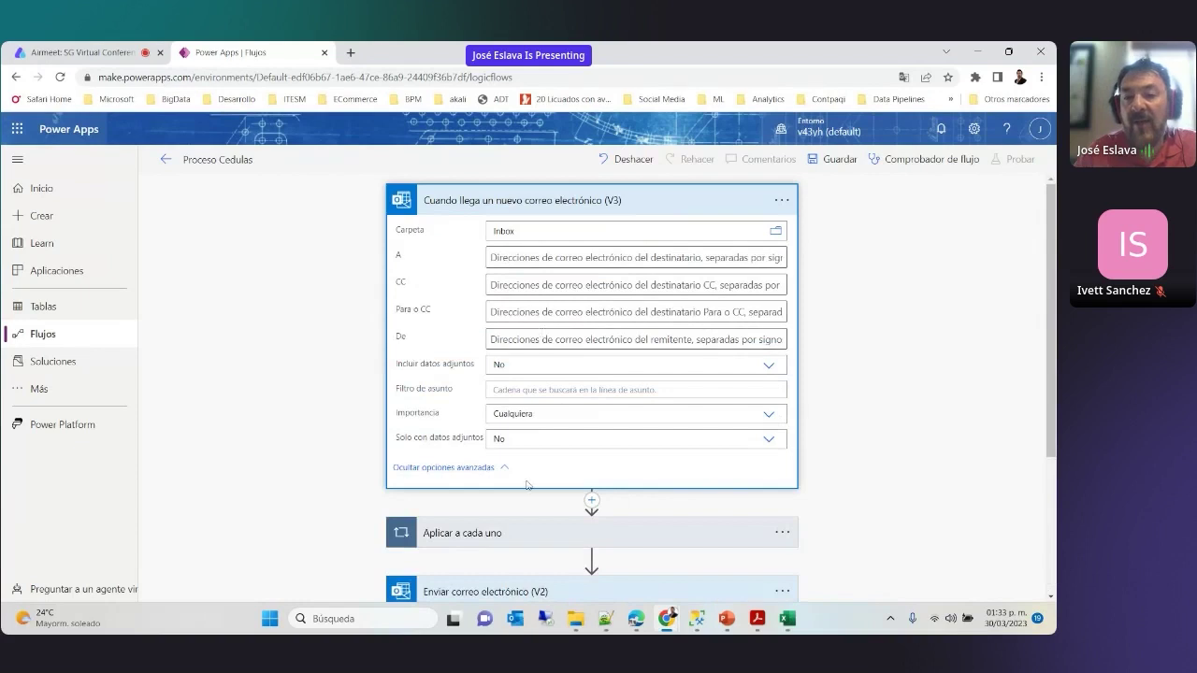
click(561, 533)
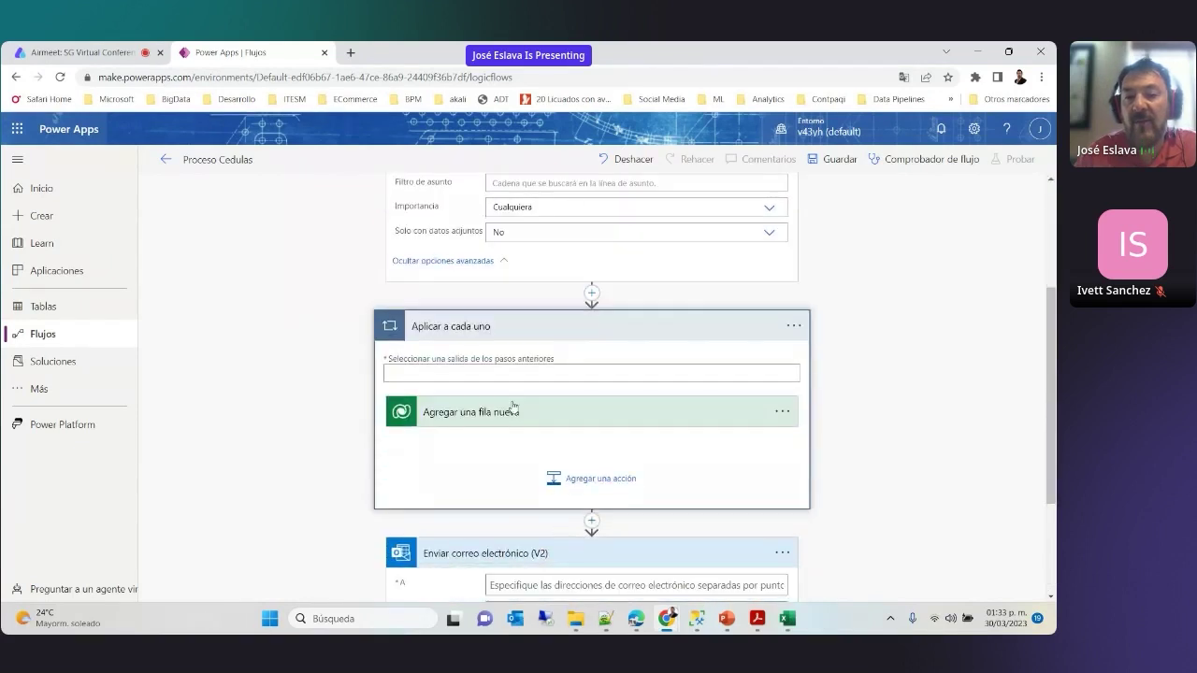
click(535, 413)
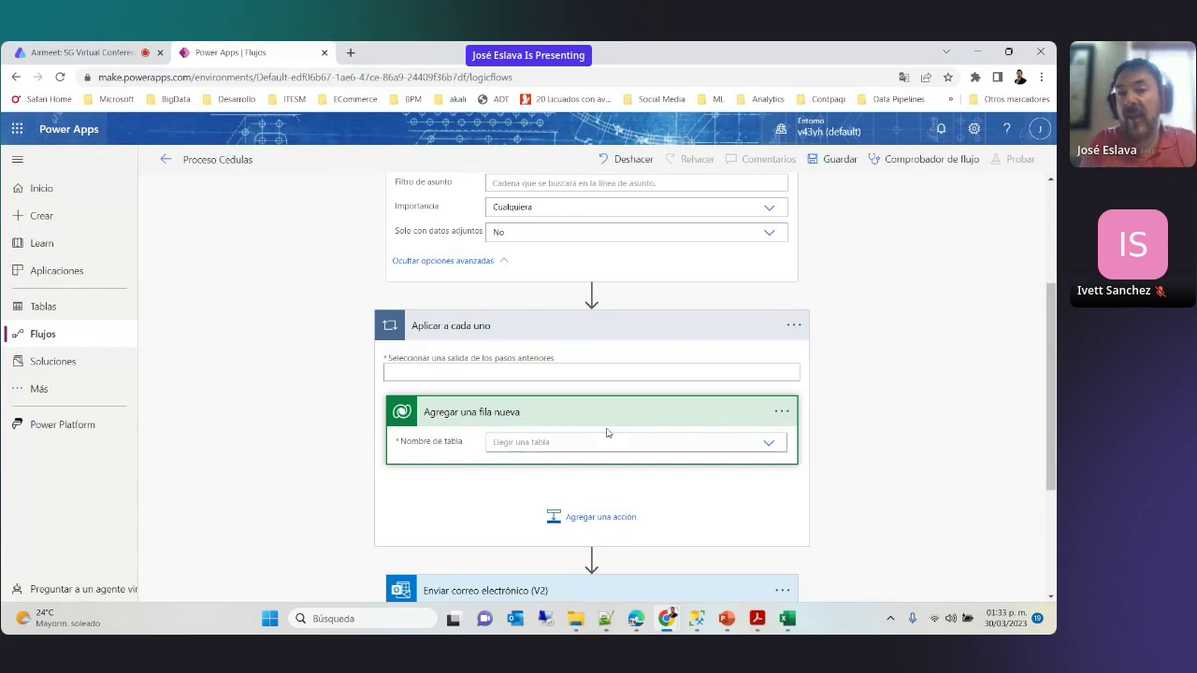
scroll(721, 342, up, 3)
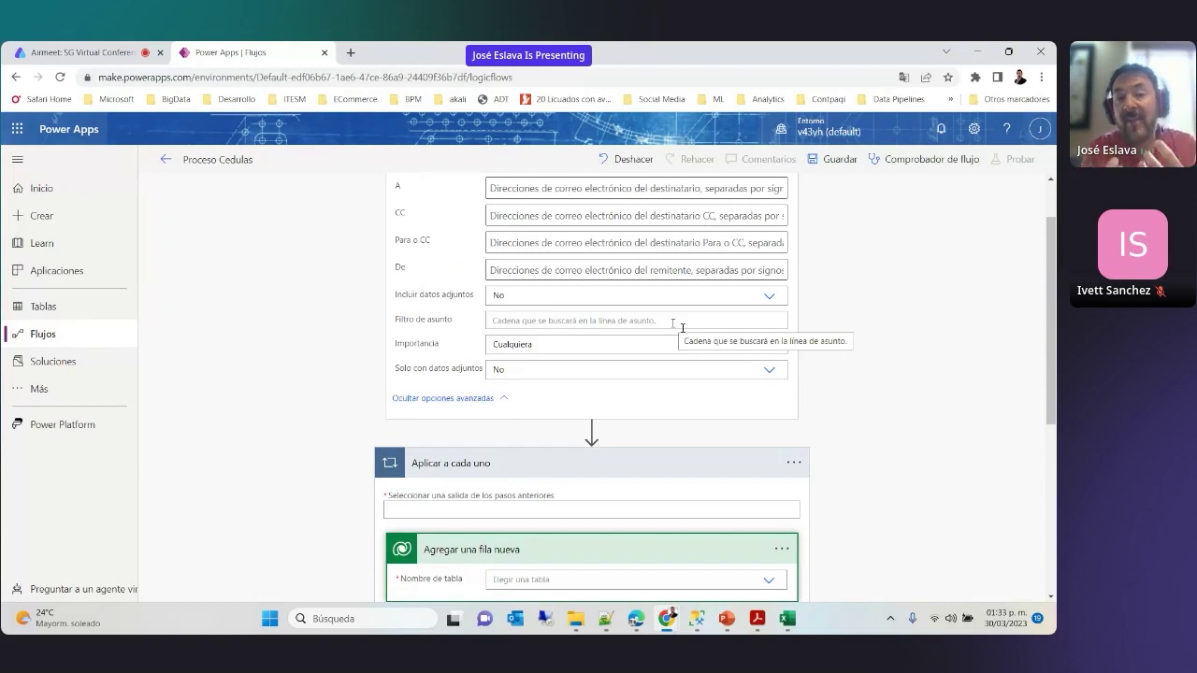
scroll(603, 488, down, 8)
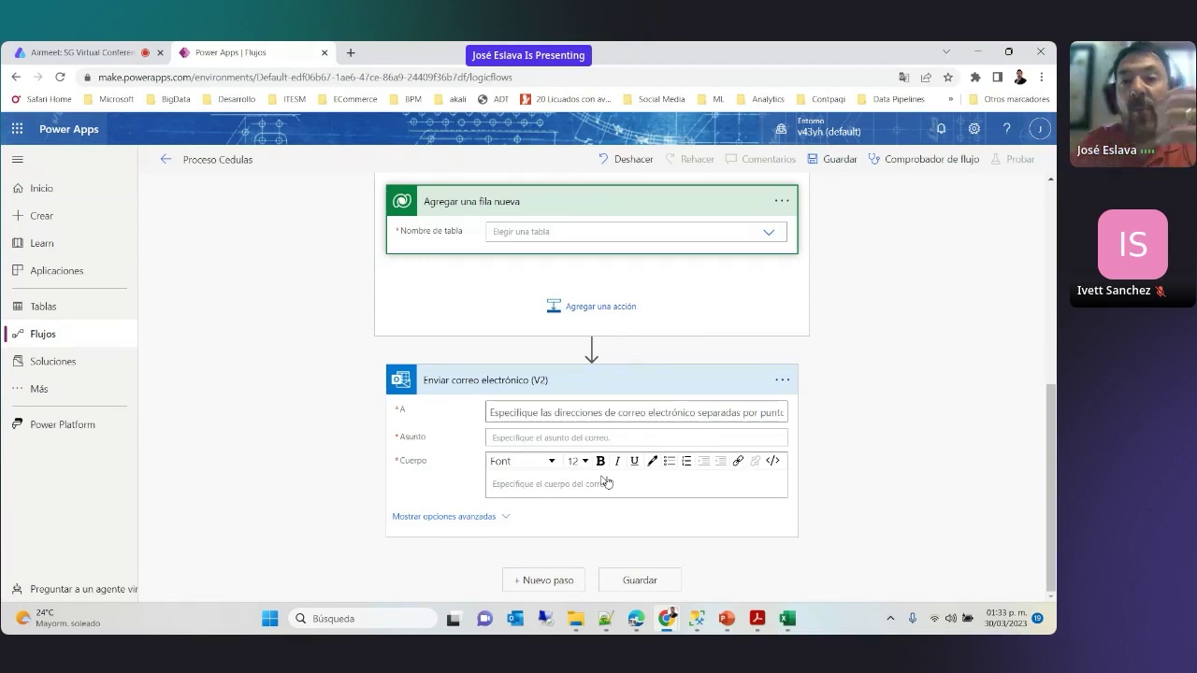
scroll(625, 342, up, 10)
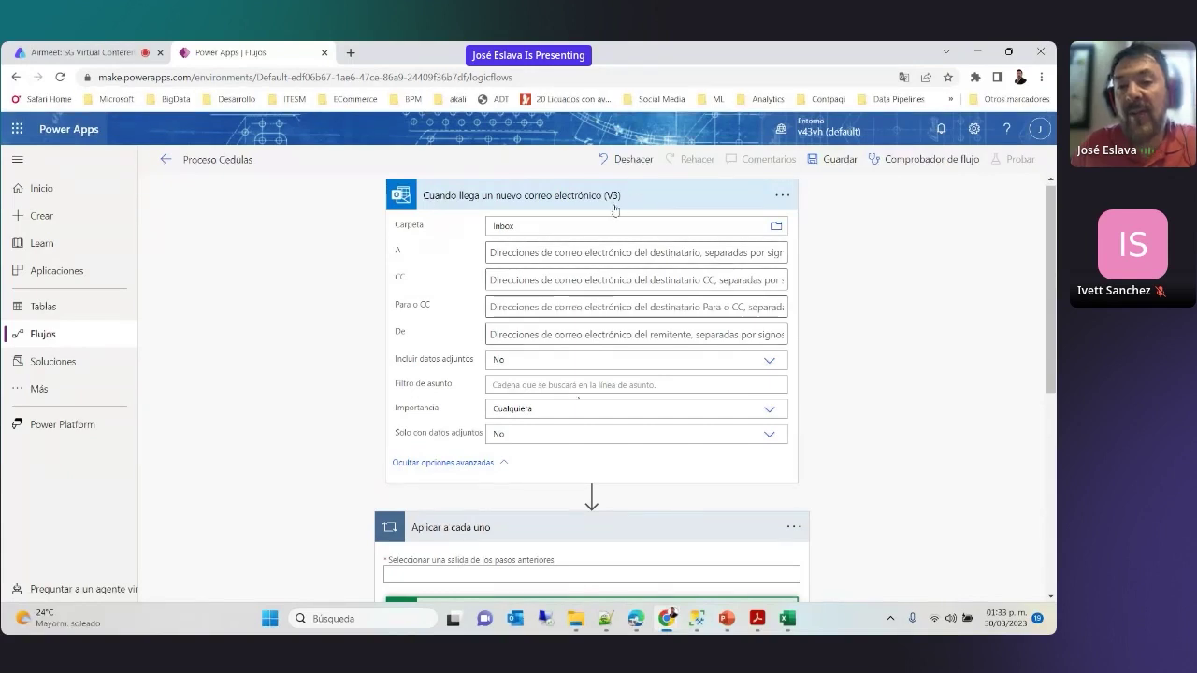
Set both Incluir datos adjuntos and Solo con datos adjuntos to Sí in the new-email trigger
click(696, 360)
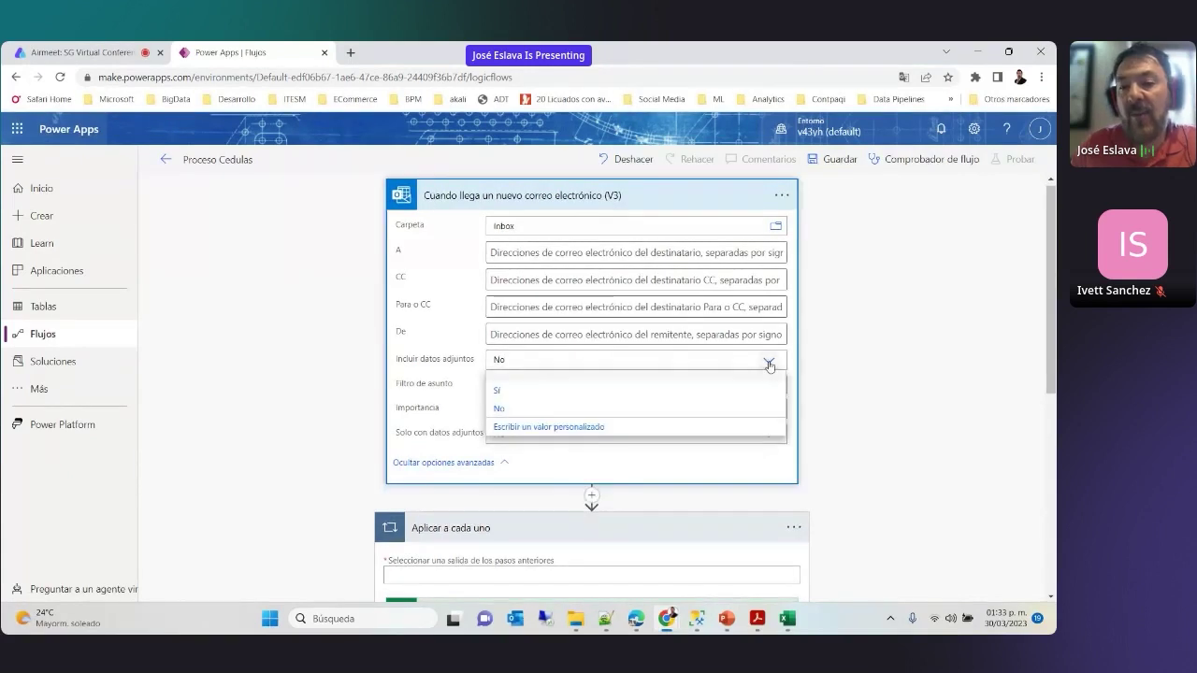
click(705, 391)
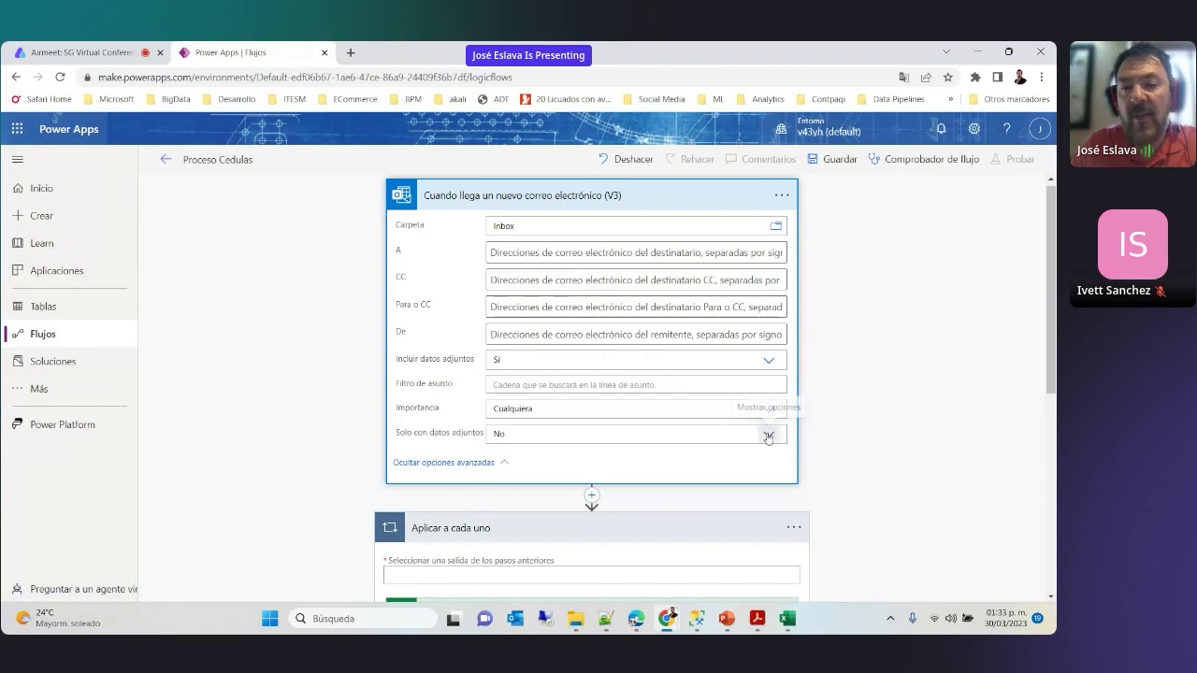
click(768, 434)
click(568, 465)
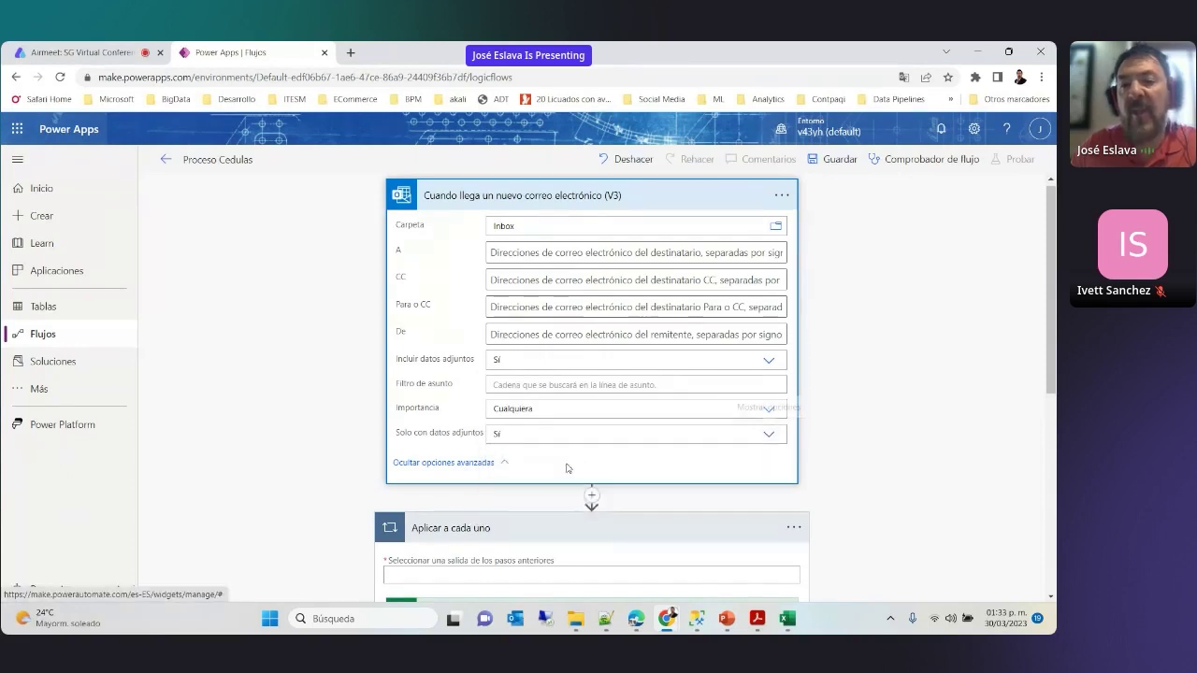
In the email trigger's settings, add the Notepad++ condition requiring the subject to contain 'CIF', 'Cédula' or 'Cedula'
click(781, 194)
click(840, 302)
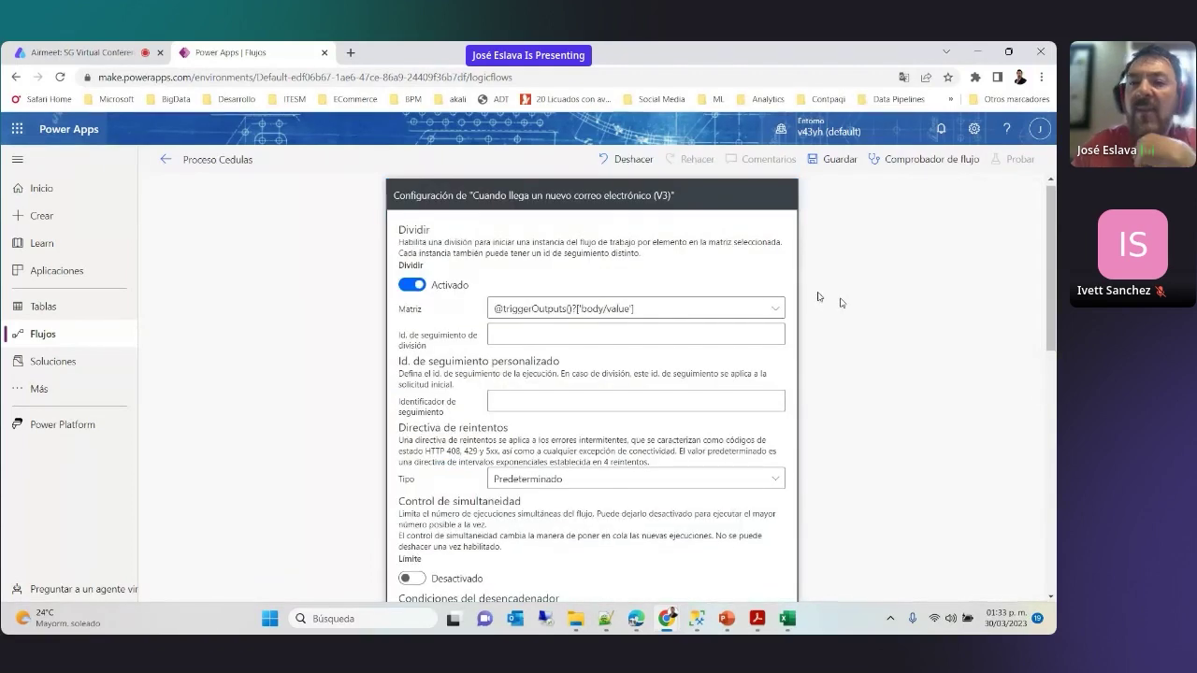
scroll(512, 346, down, 5)
scroll(510, 342, up, 2)
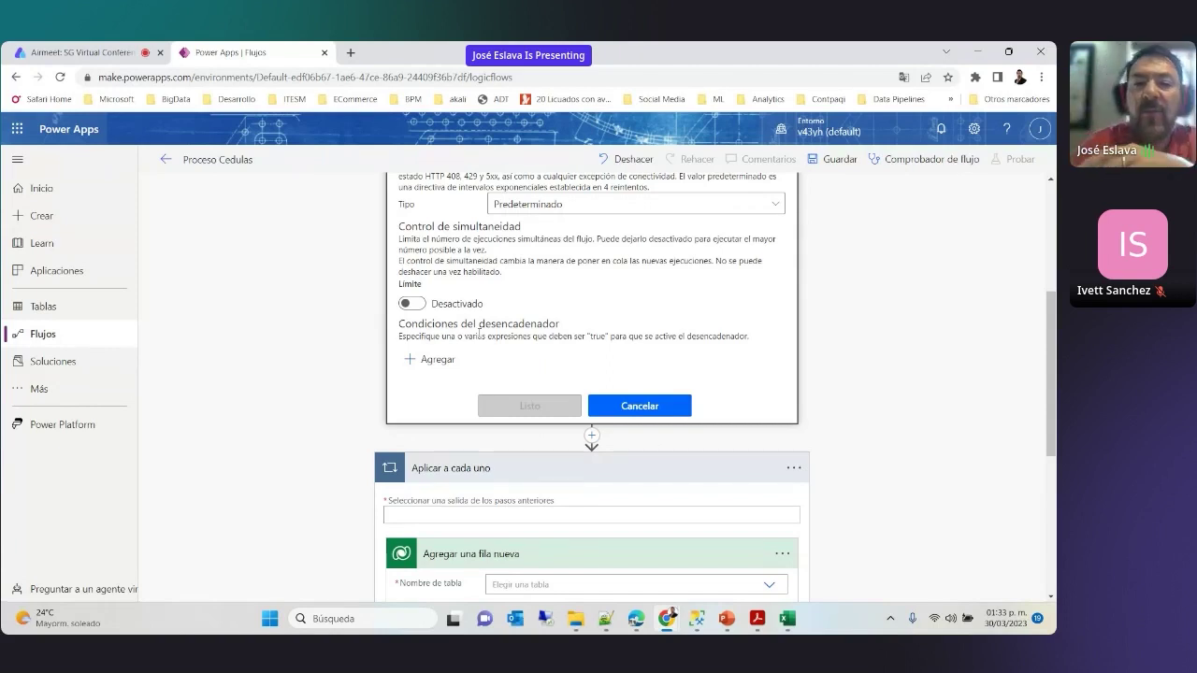
click(431, 364)
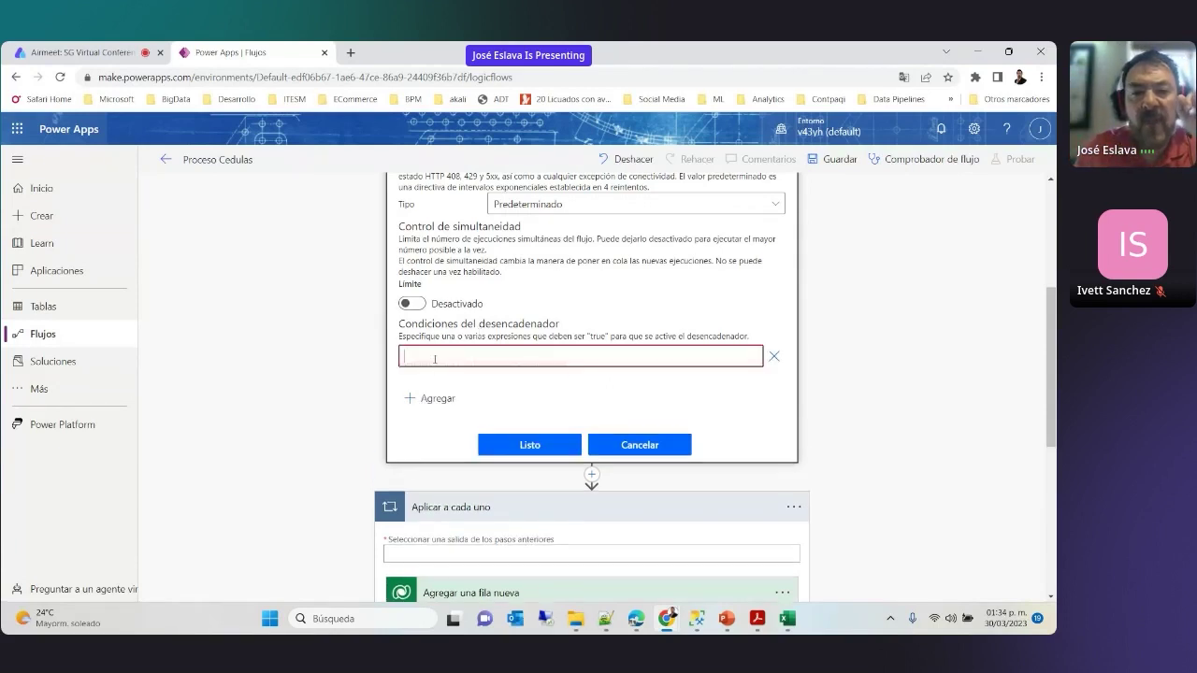
click(606, 618)
drag(50, 157, 49, 179)
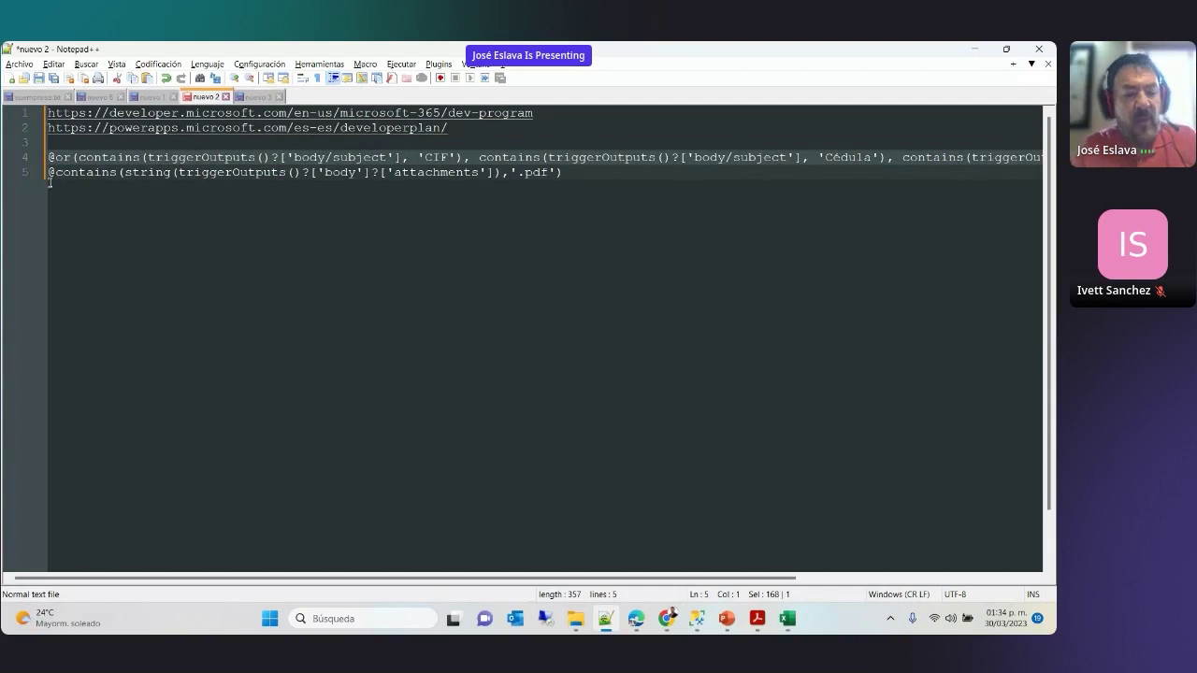
key(alt+Tab)
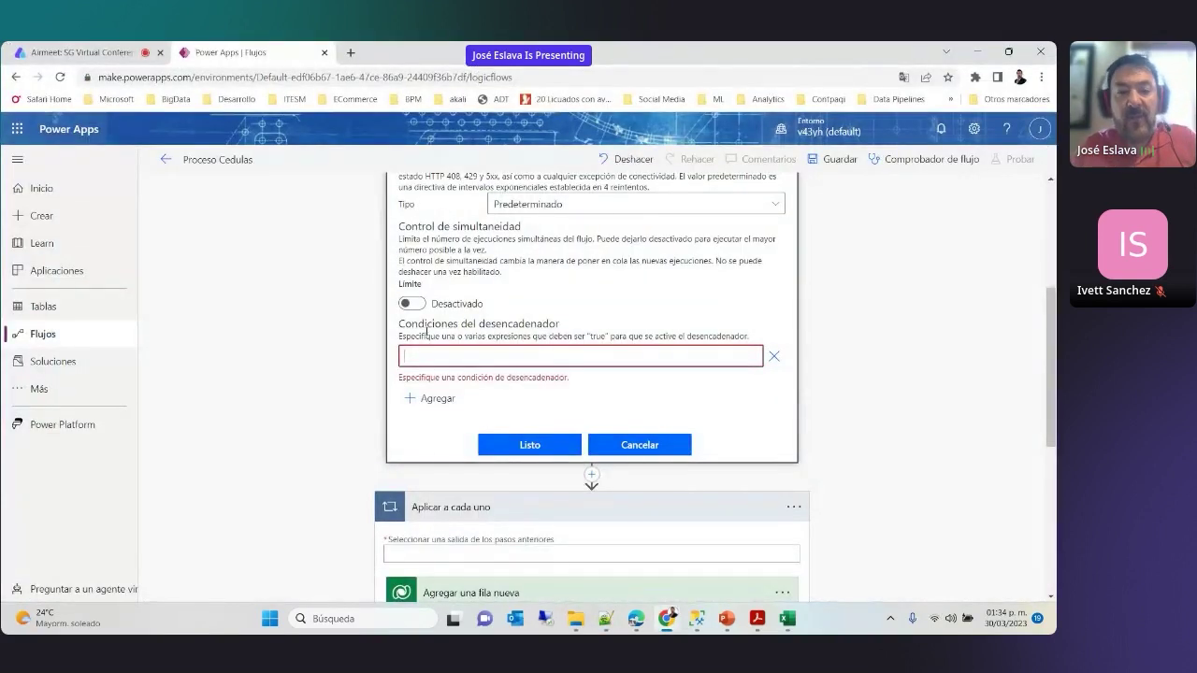
key(ctrl+v)
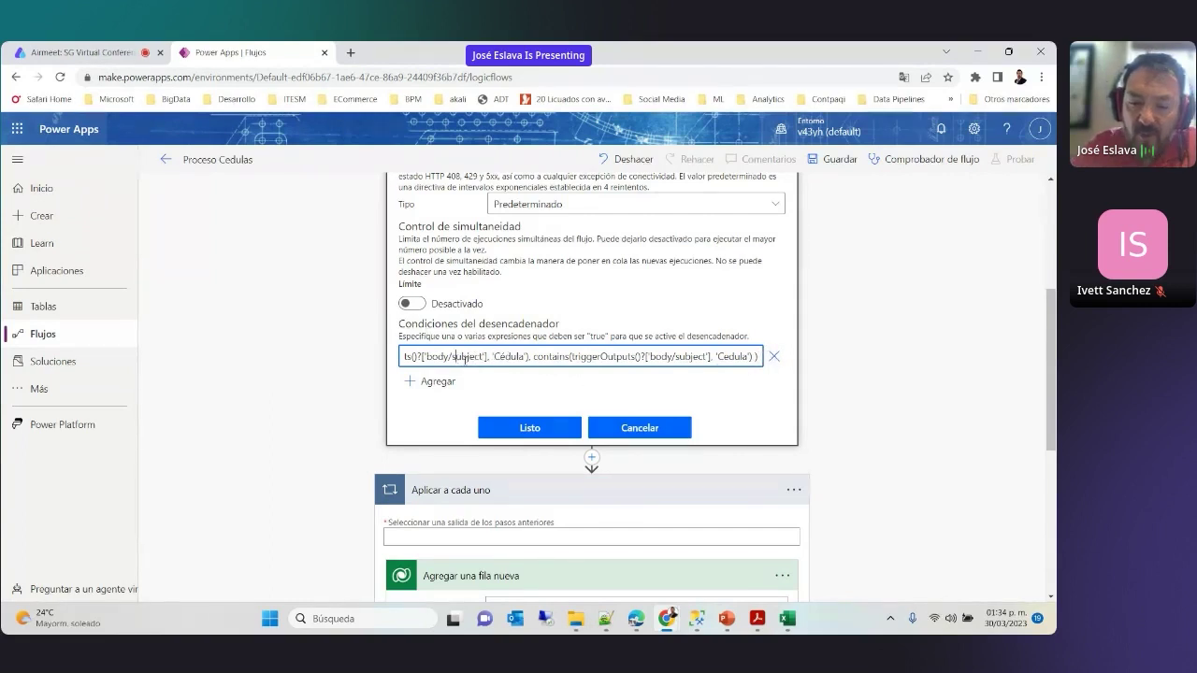
key(Home)
click(465, 359)
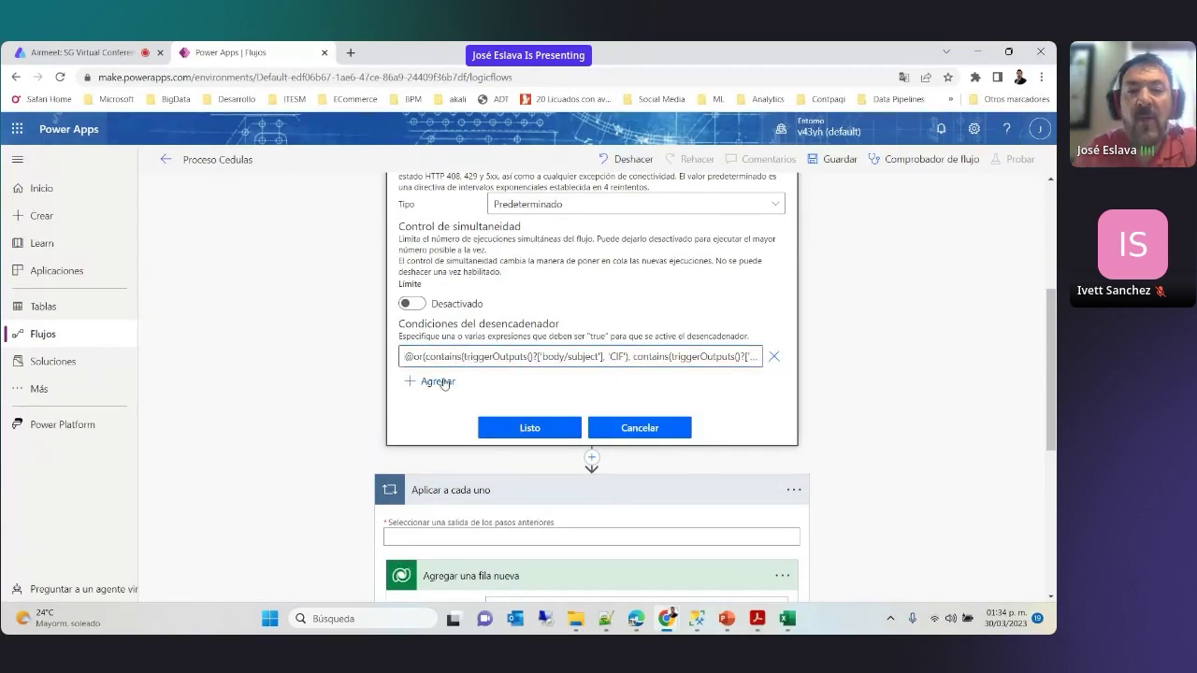
click(429, 381)
key(alt+Tab)
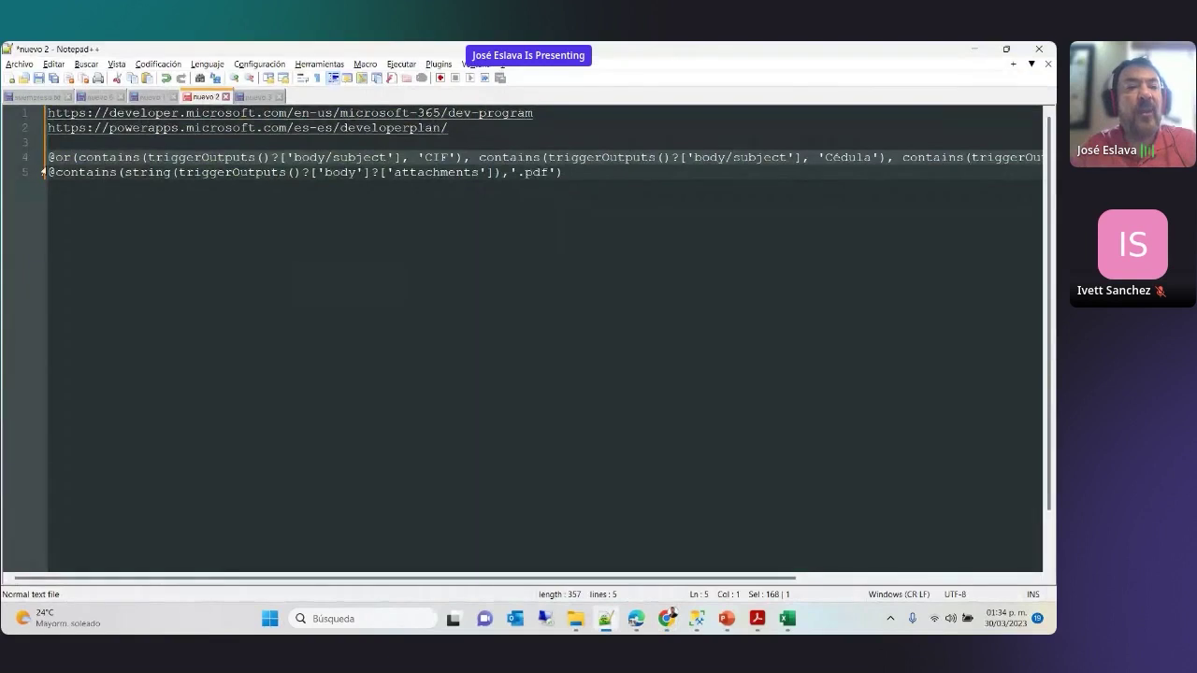
drag(46, 172, 578, 183)
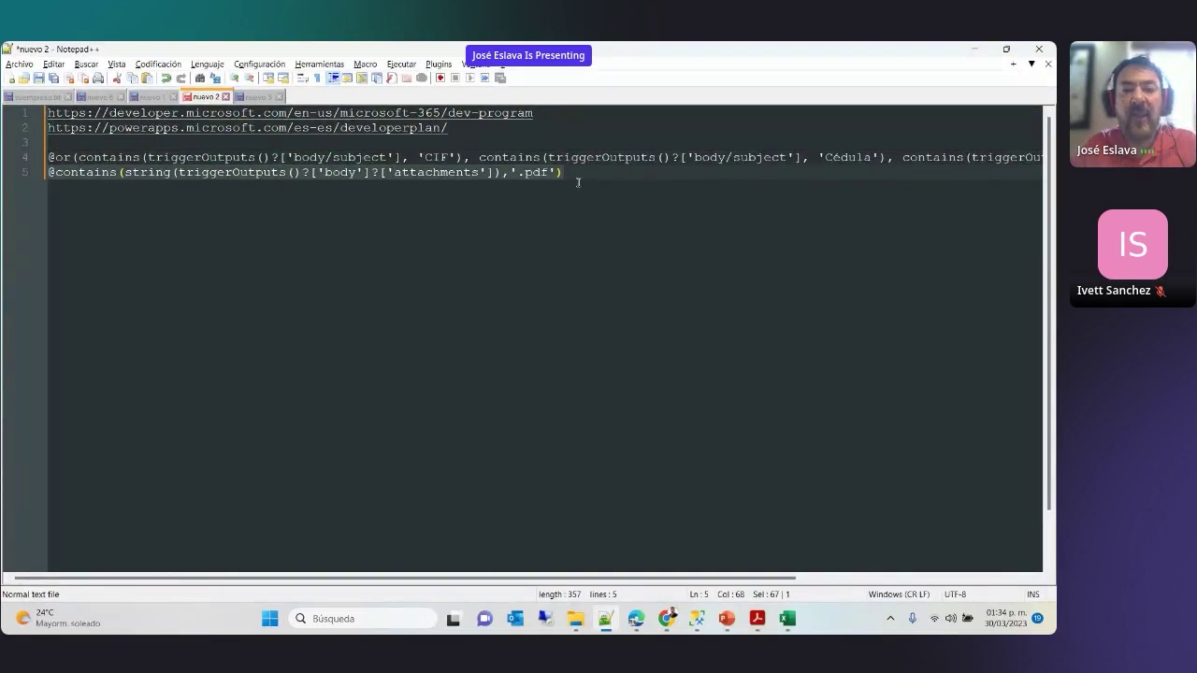
key(ctrl+c)
key(alt+Tab)
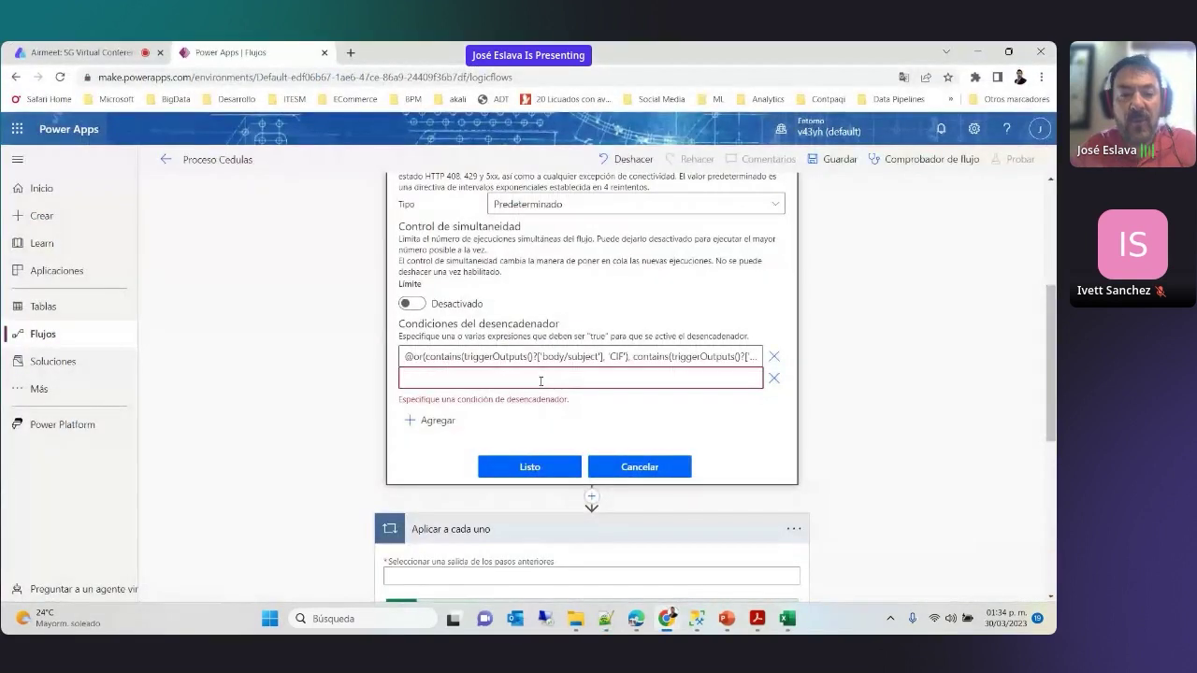
key(ctrl+v)
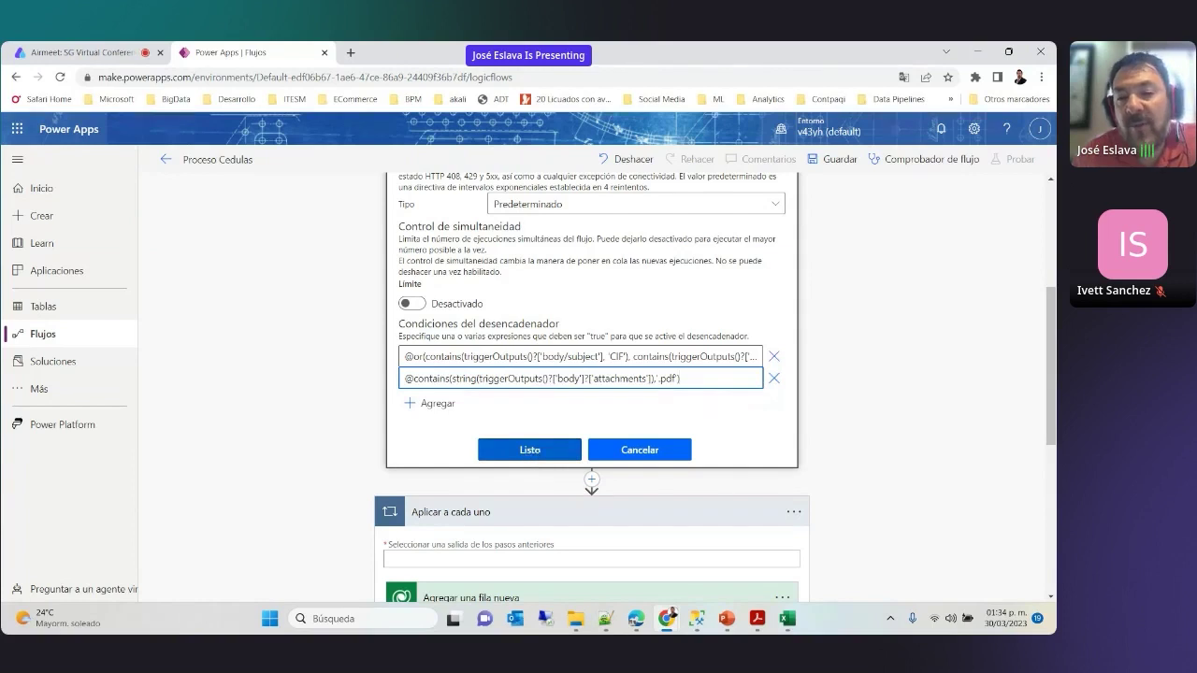
click(529, 450)
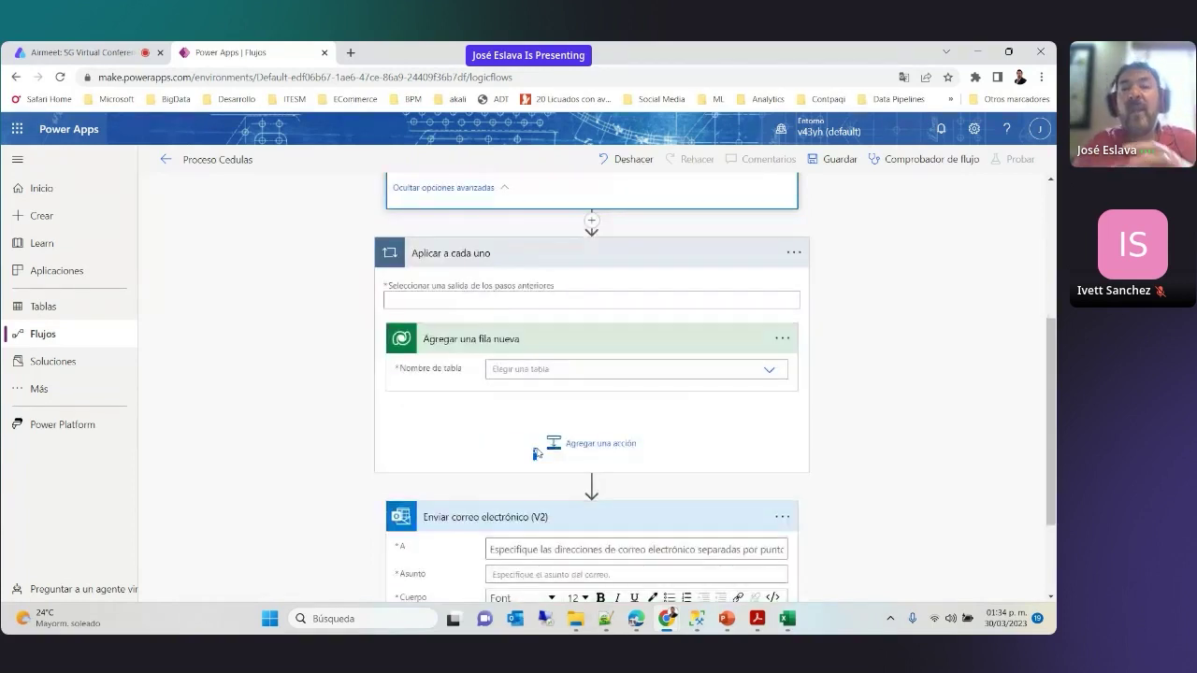
Switch to the Airmeet conference session and read the attendees' recent chat messages about creating the table
click(75, 54)
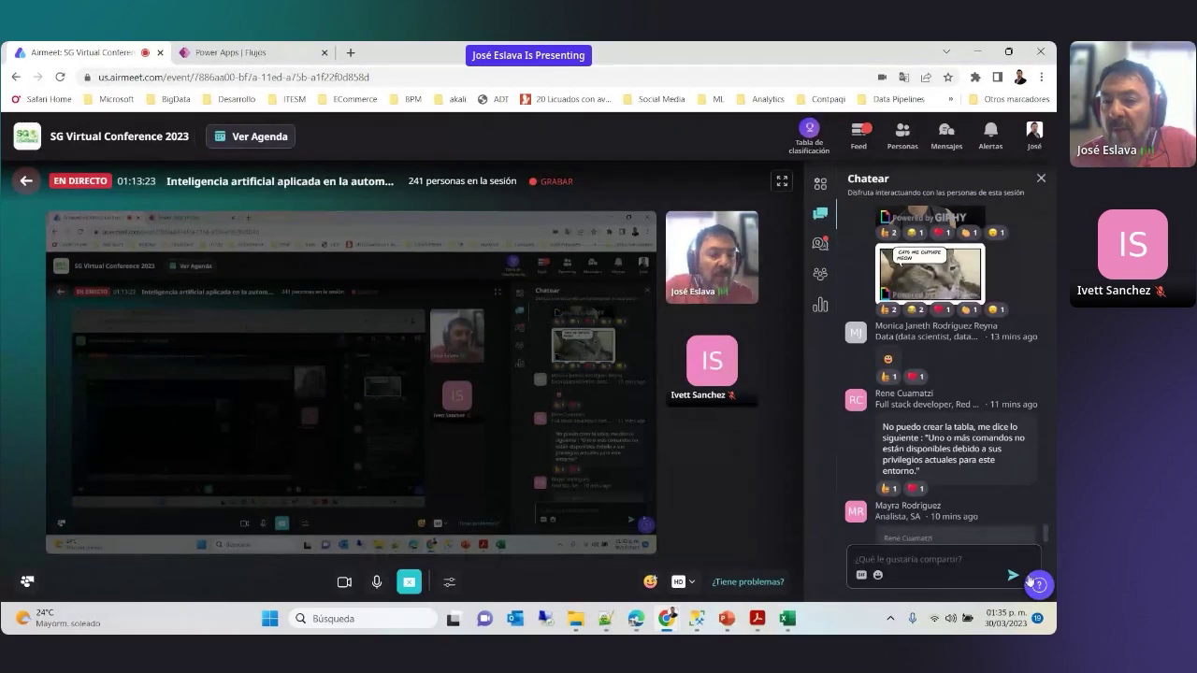
mouse_move(965, 477)
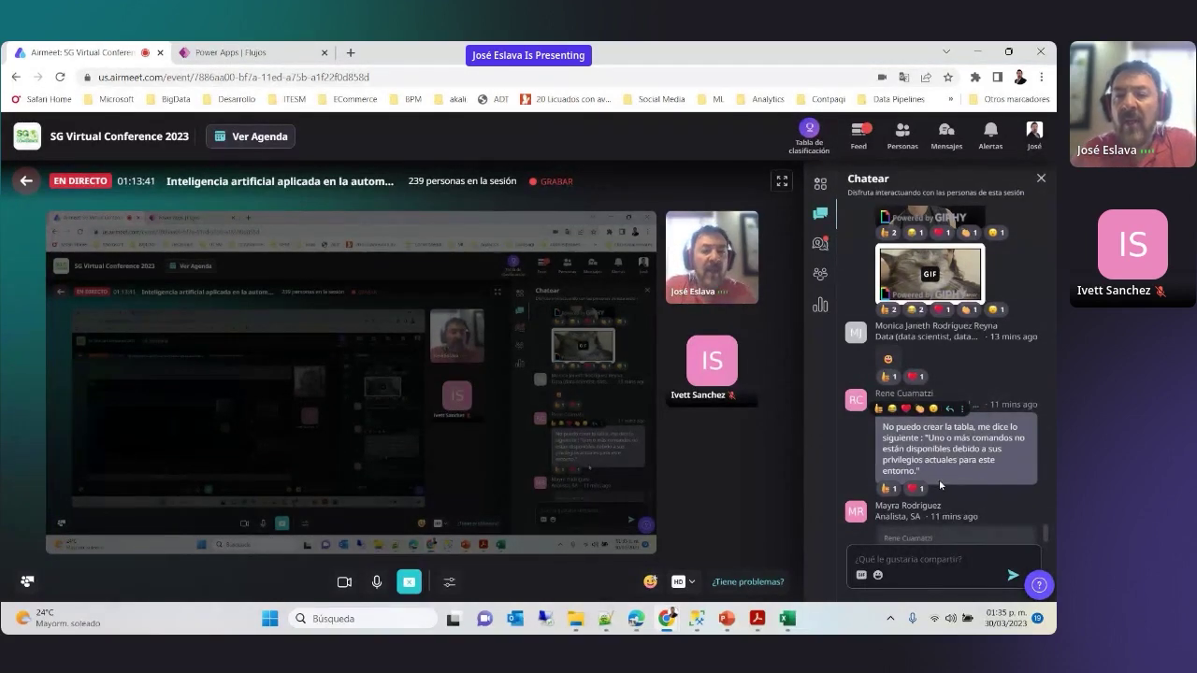
scroll(941, 484, down, 1)
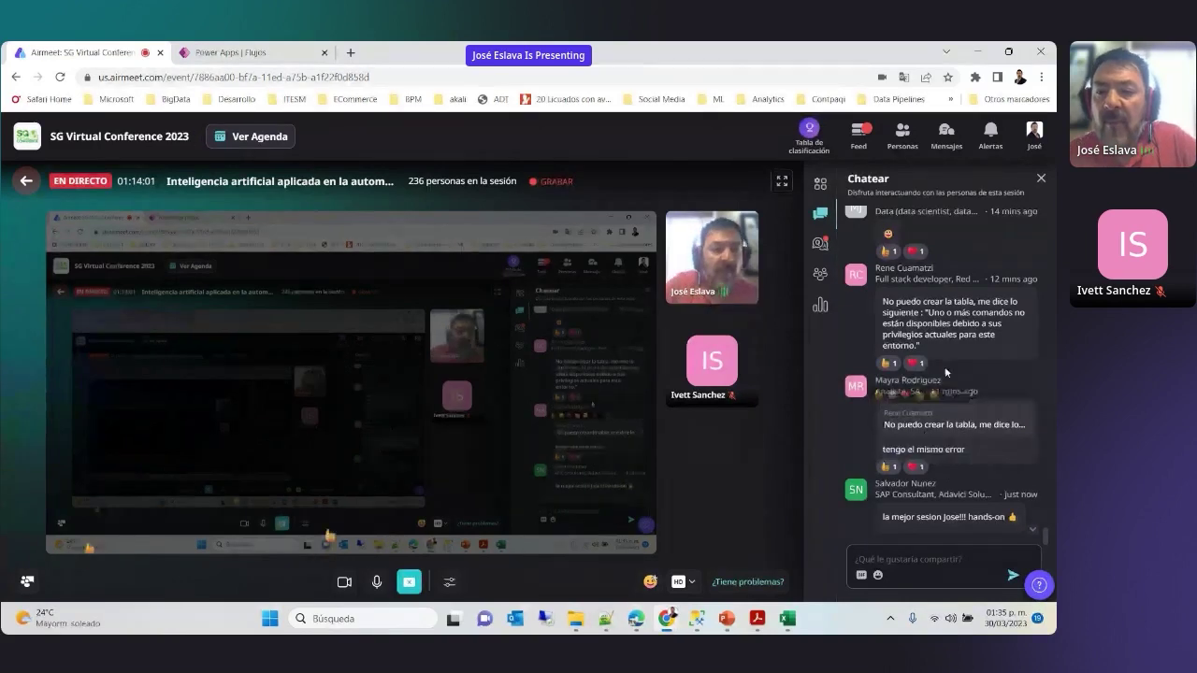
mouse_move(983, 465)
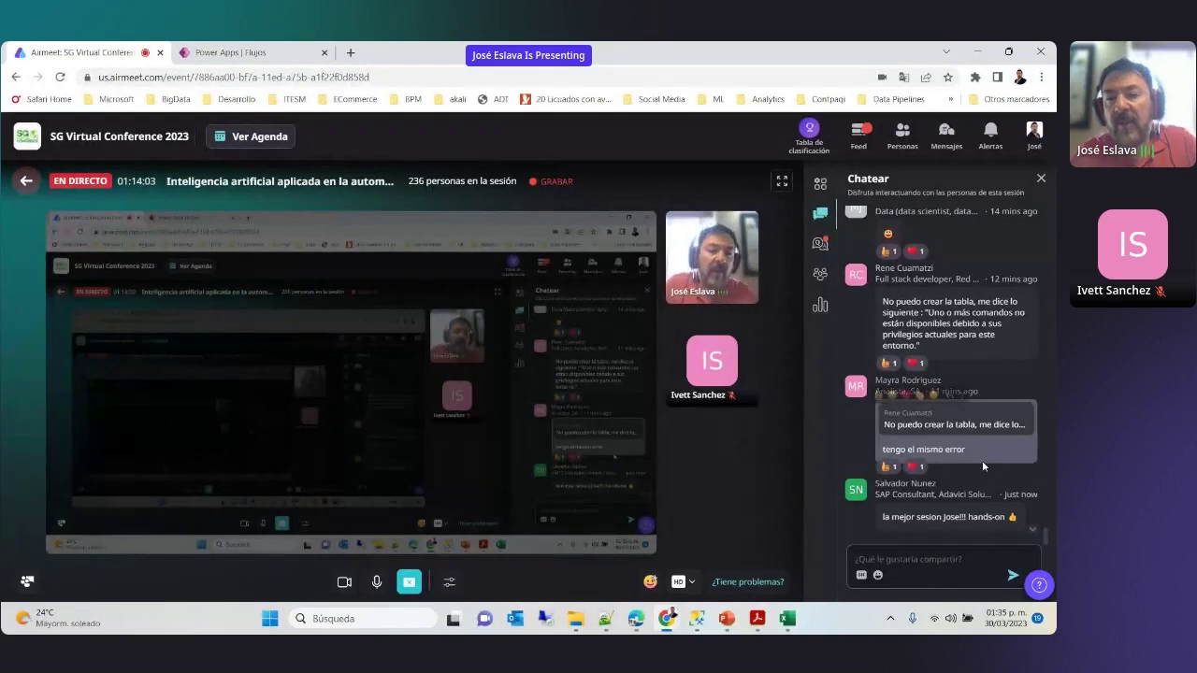